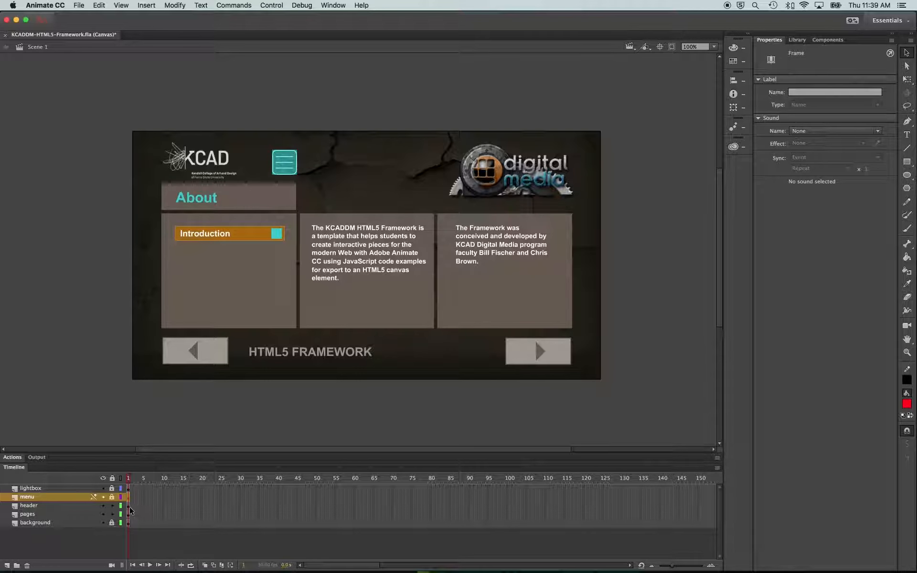
# Lock the header and background layers, selecting the header, background and pages layer contents in turn
pyautogui.click(129, 507)
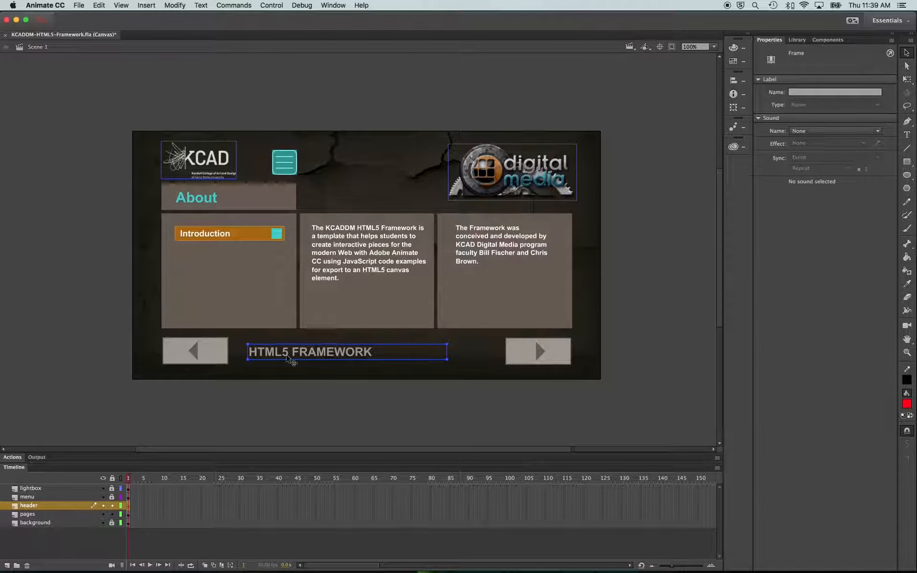
pyautogui.click(112, 506)
pyautogui.click(128, 523)
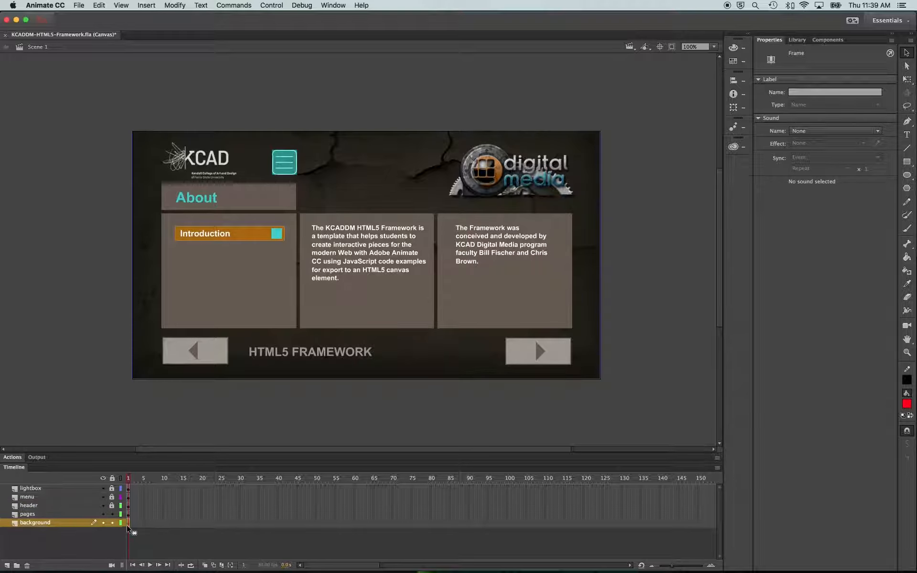
pyautogui.click(111, 524)
pyautogui.click(128, 514)
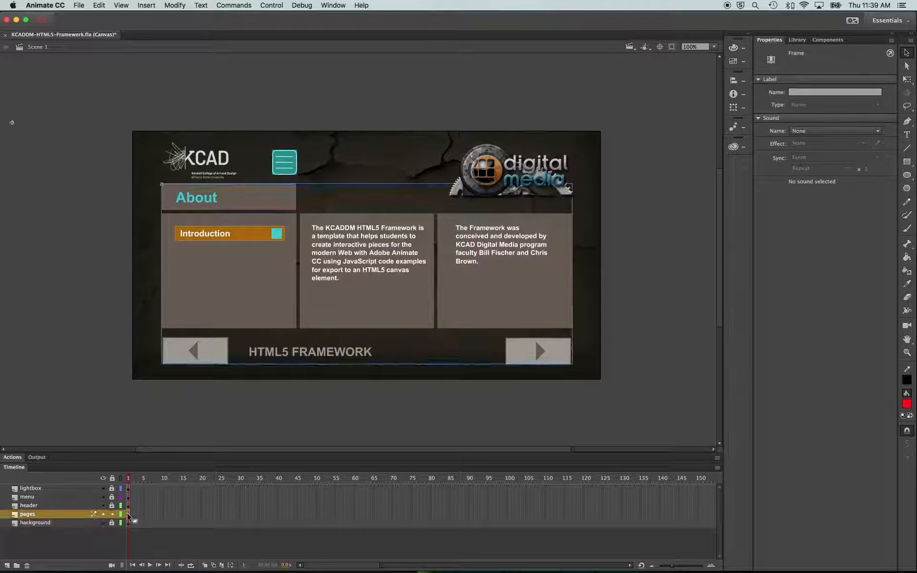
# Enter the pages movie clip and move the playhead through its labelled page frames to the VARIABLES frame
pyautogui.click(260, 239)
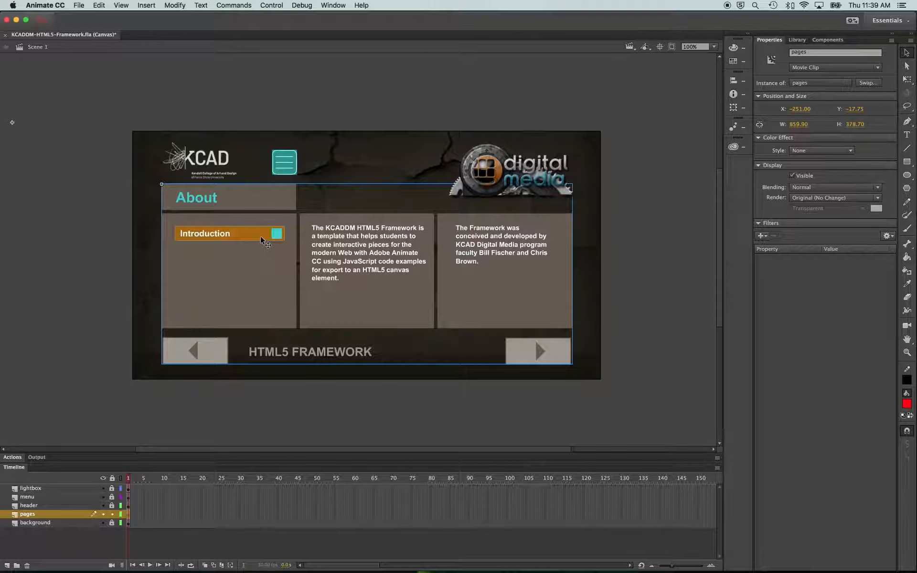
pyautogui.doubleClick(262, 241)
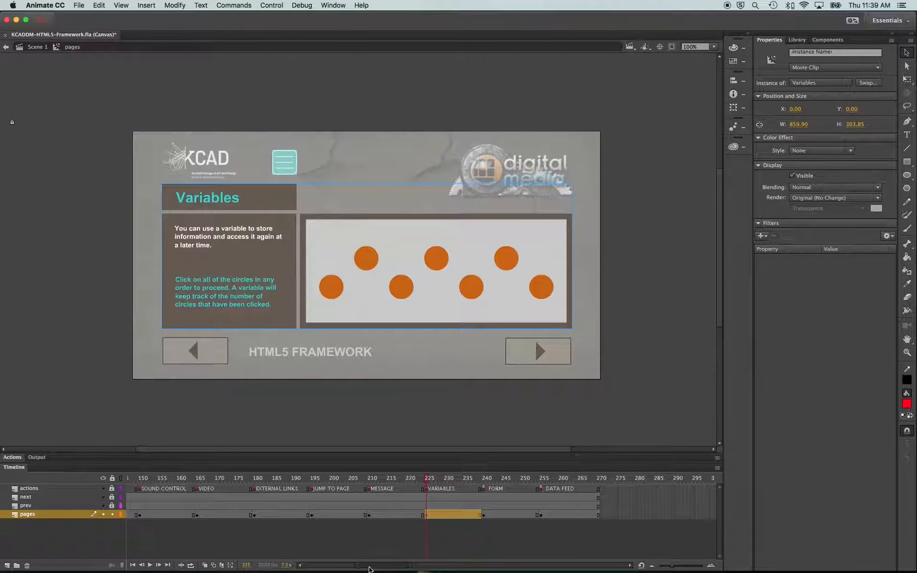
pyautogui.moveTo(369, 568); pyautogui.dragTo(319, 568)
pyautogui.click(126, 478)
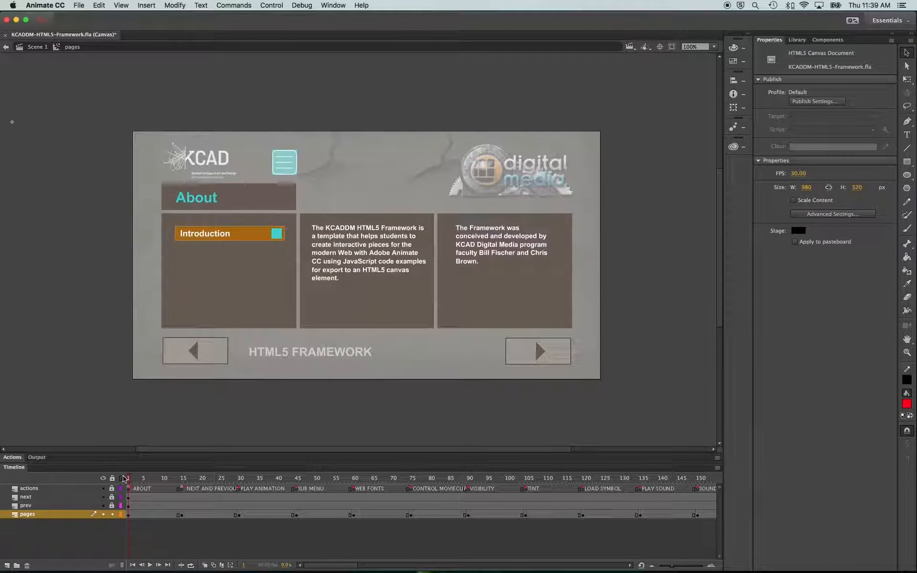
pyautogui.moveTo(124, 479); pyautogui.dragTo(681, 472)
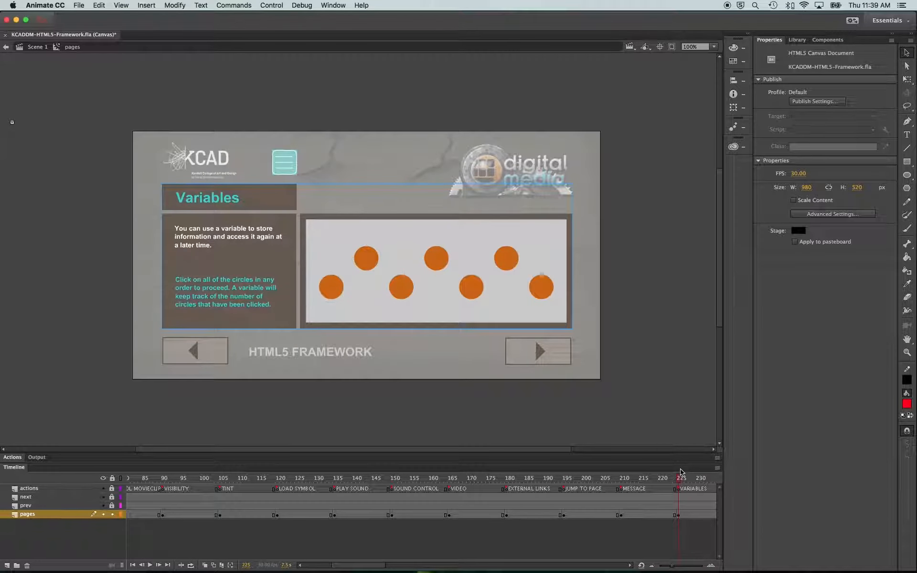
# Open the Variables movie clip and review the actions frame code in the Actions panel before collapsing it
pyautogui.doubleClick(282, 266)
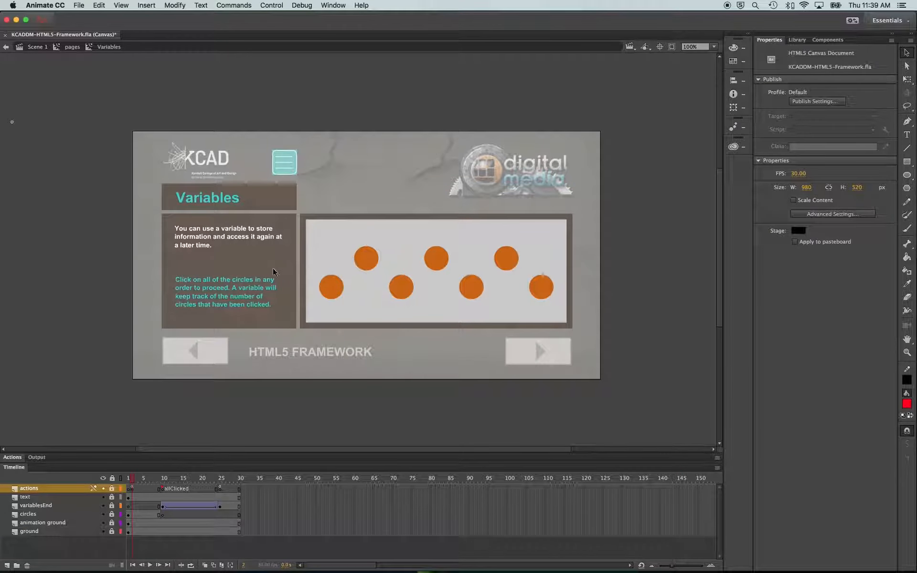
pyautogui.click(134, 487)
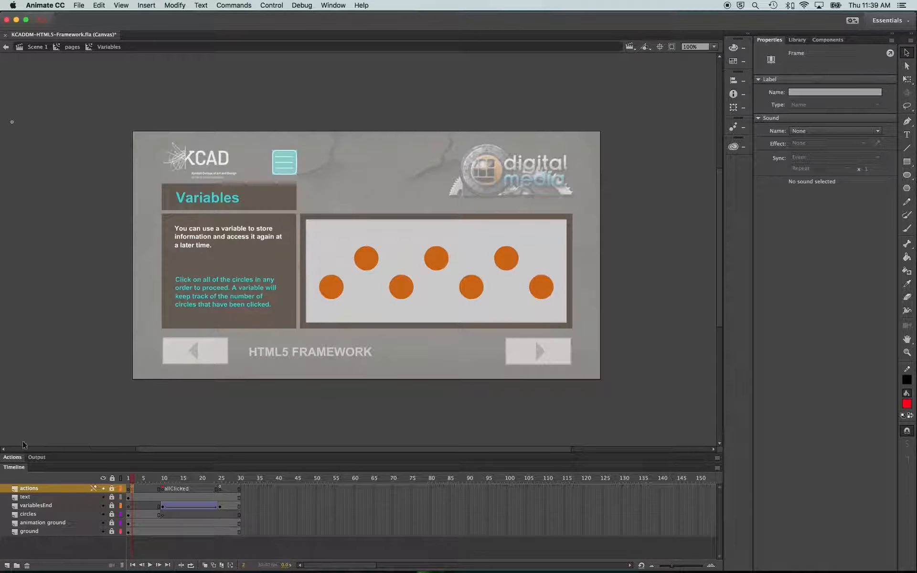
pyautogui.click(13, 457)
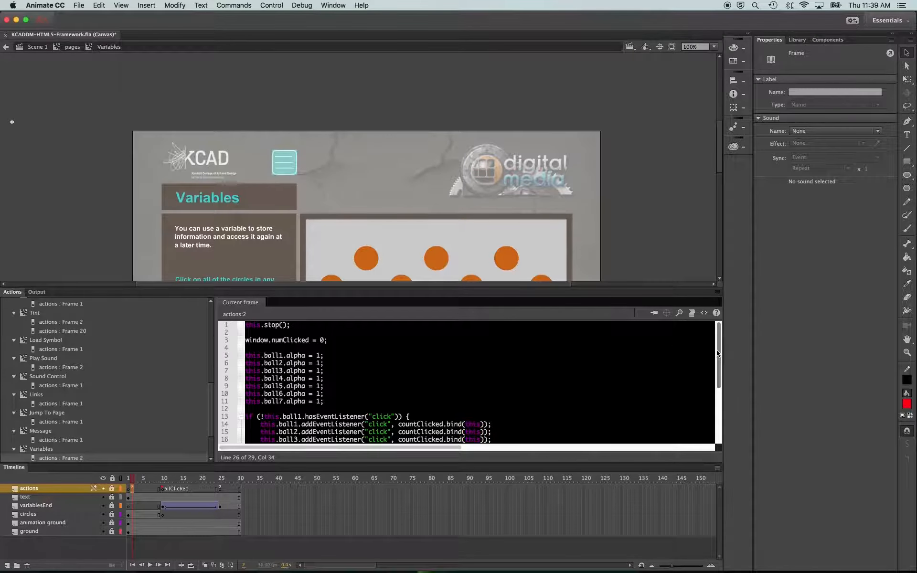
pyautogui.moveTo(718, 353); pyautogui.dragTo(715, 419)
pyautogui.scroll(5, 715, 419)
pyautogui.click(19, 293)
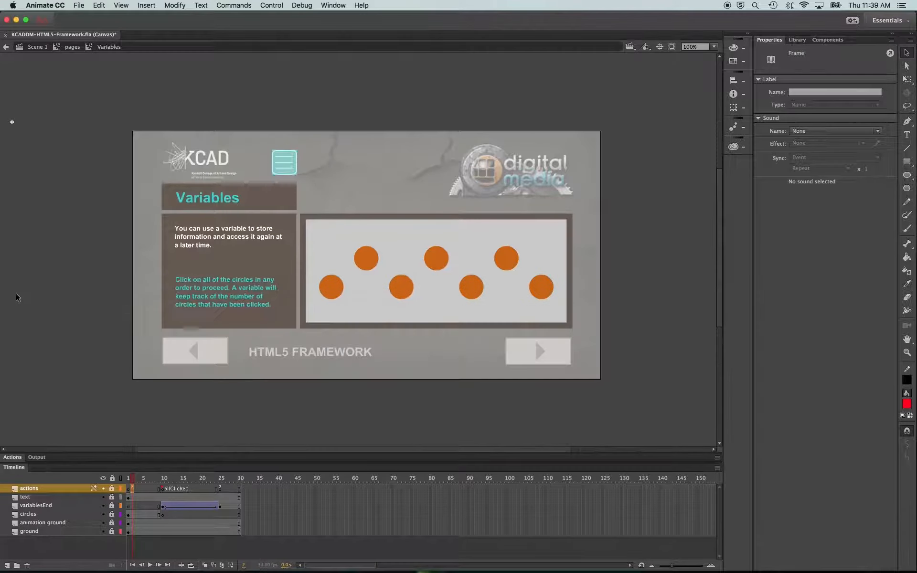
# Return to Scene 1, deselect everything, and test the movie in the browser
pyautogui.click(36, 46)
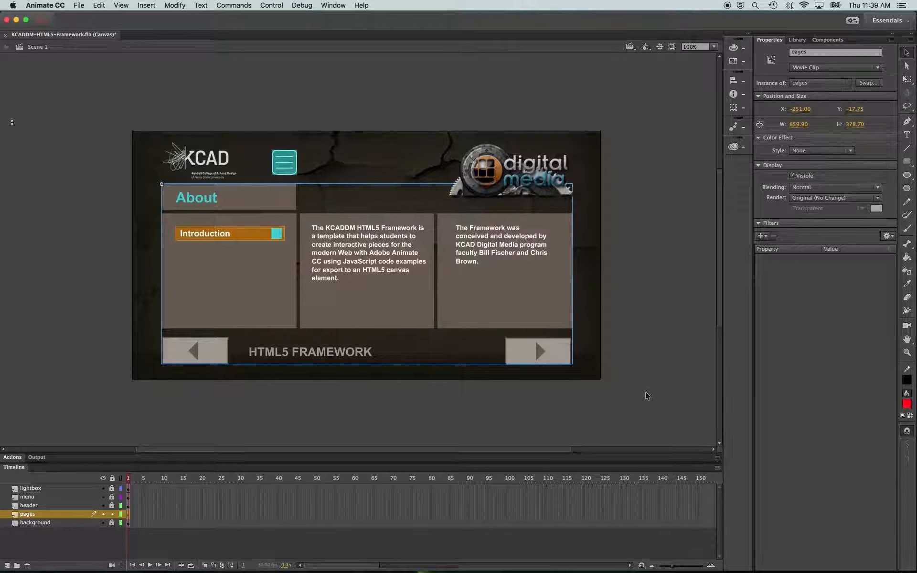
pyautogui.click(609, 406)
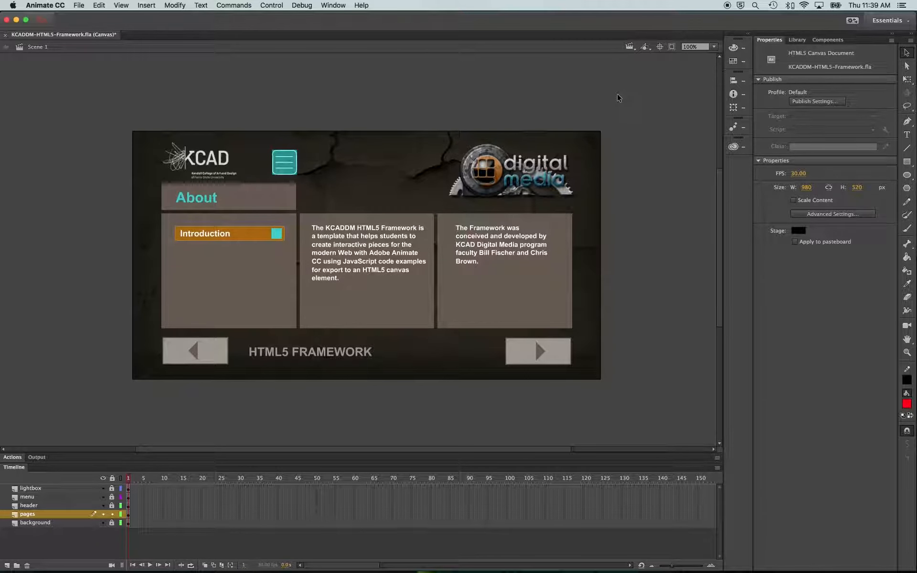
pyautogui.press('super+Return')
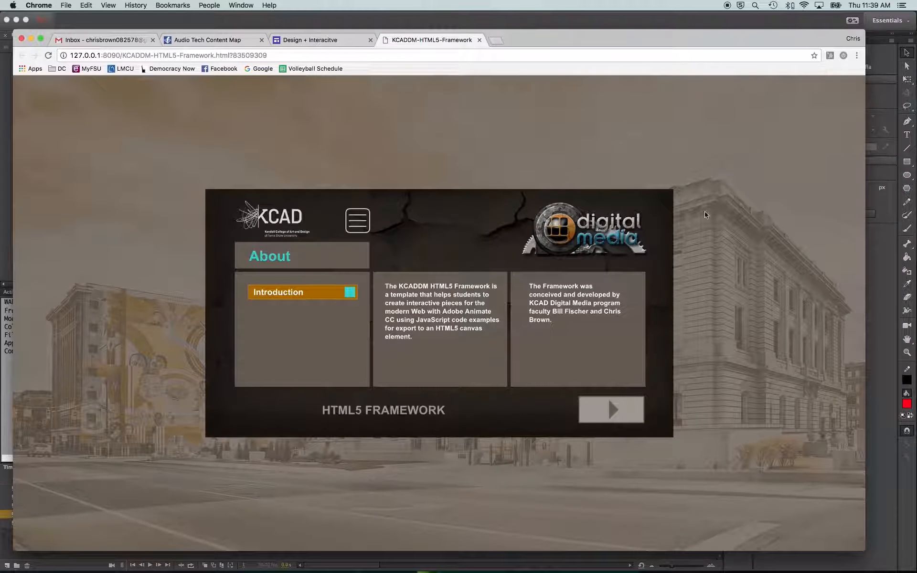
# Resize the browser window and step forward through the About, Next and Previous, and Sub Menu pages
pyautogui.moveTo(865, 548)
pyautogui.mouseDown()
pyautogui.moveTo(720, 495)
pyautogui.moveTo(578, 375)
pyautogui.moveTo(717, 458)
pyautogui.moveTo(855, 511)
pyautogui.moveTo(841, 511)
pyautogui.moveTo(689, 409)
pyautogui.moveTo(706, 453)
pyautogui.moveTo(712, 311)
pyautogui.moveTo(702, 238)
pyautogui.moveTo(701, 334)
pyautogui.moveTo(742, 521)
pyautogui.moveTo(828, 497)
pyautogui.moveTo(497, 480)
pyautogui.moveTo(347, 452)
pyautogui.moveTo(310, 539)
pyautogui.moveTo(716, 471)
pyautogui.moveTo(850, 528)
pyautogui.moveTo(854, 541)
pyautogui.mouseUp()
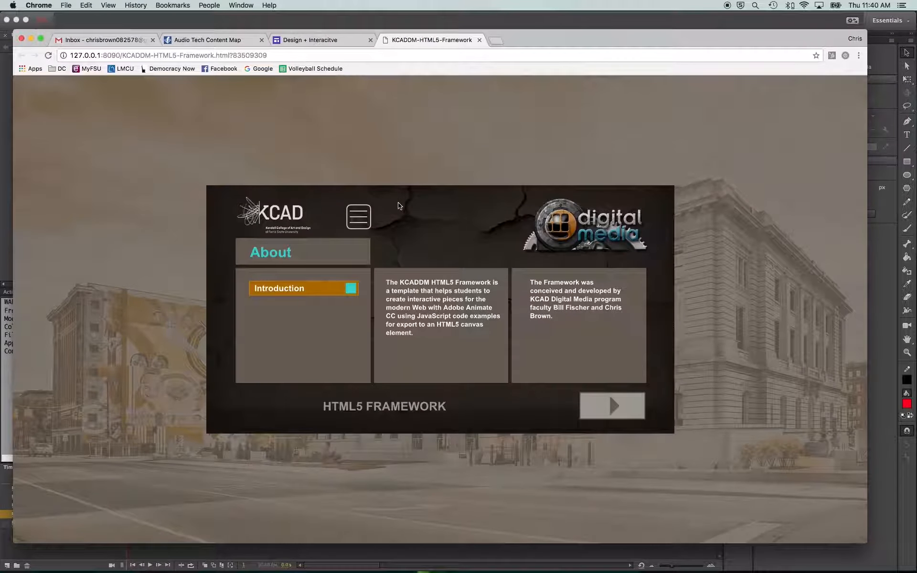
pyautogui.click(603, 406)
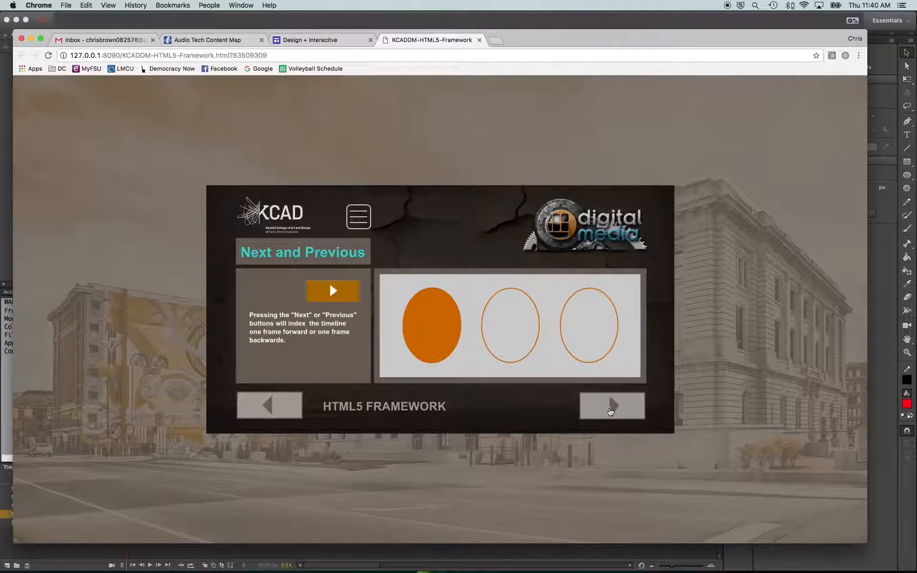
pyautogui.click(610, 412)
pyautogui.click(615, 414)
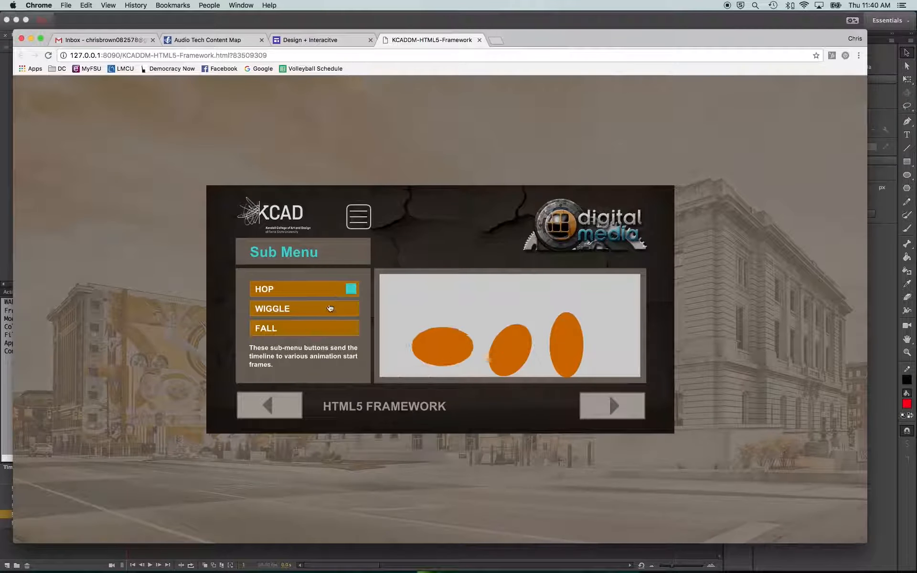
# Jump to the VARIABLES page from the navigation menu and click all seven circles
pyautogui.click(365, 227)
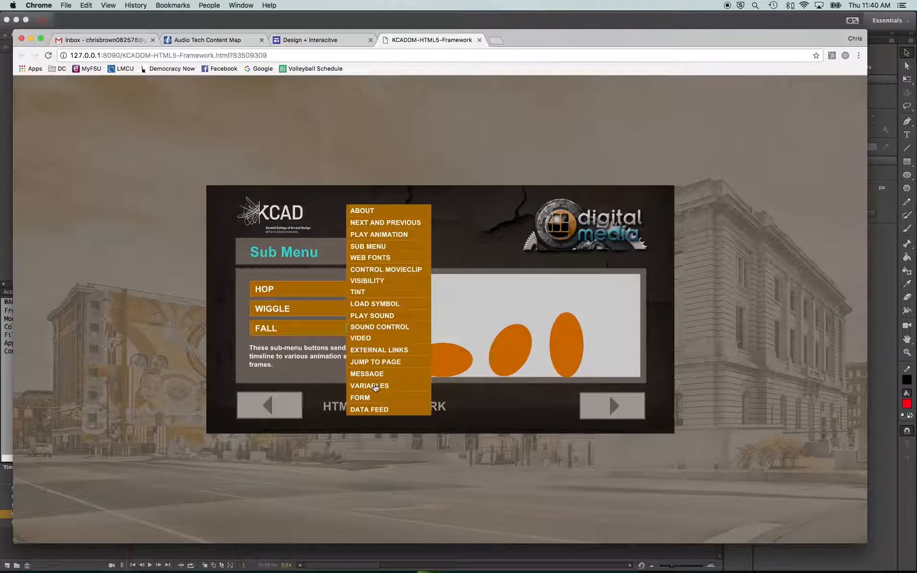
pyautogui.click(377, 386)
pyautogui.click(409, 342)
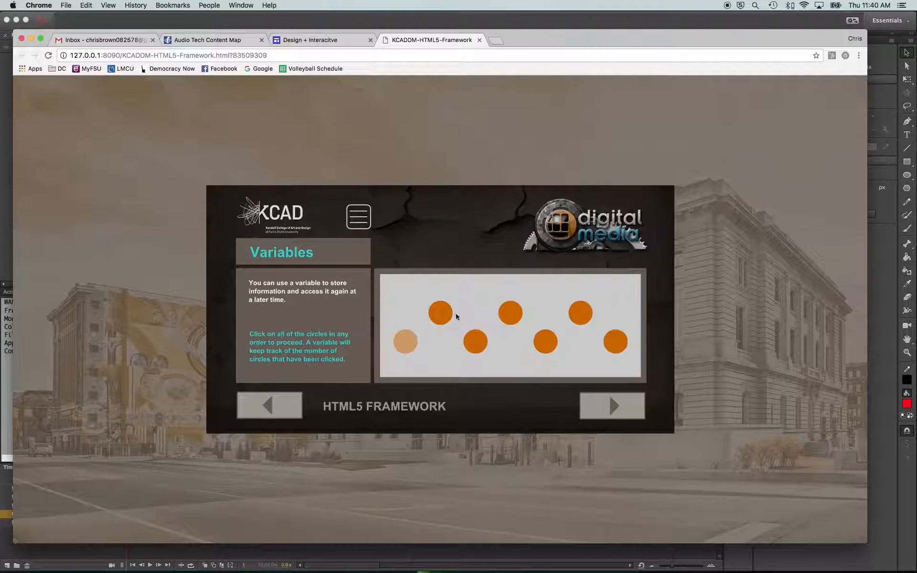
pyautogui.click(510, 315)
pyautogui.click(545, 342)
pyautogui.click(580, 313)
pyautogui.click(615, 342)
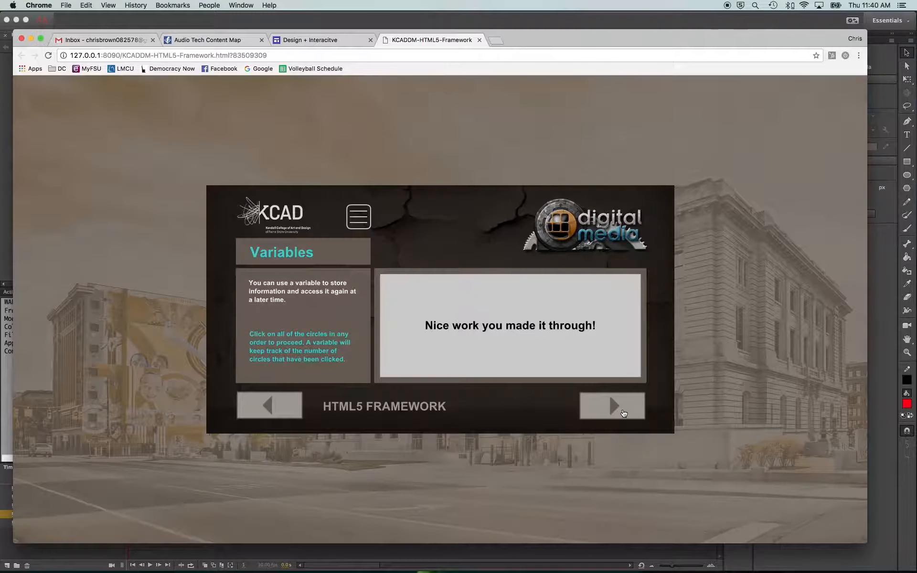
# Advance to the Form page and switch to the Finder window
pyautogui.click(623, 412)
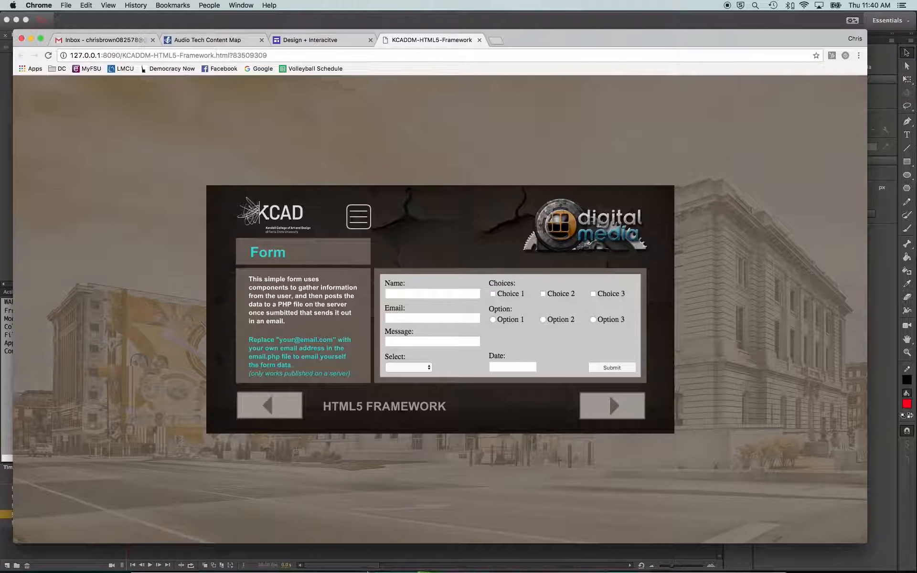
pyautogui.moveTo(250, 561)
pyautogui.click(139, 562)
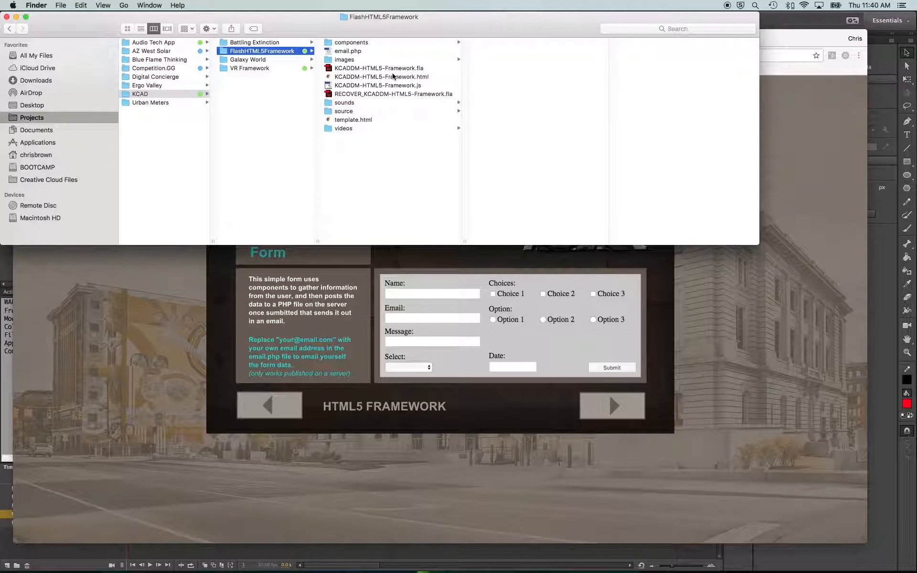
# Preview the components, email.php, images, FLA, HTML and JS items in the FlashHTML5Framework folder
pyautogui.click(384, 43)
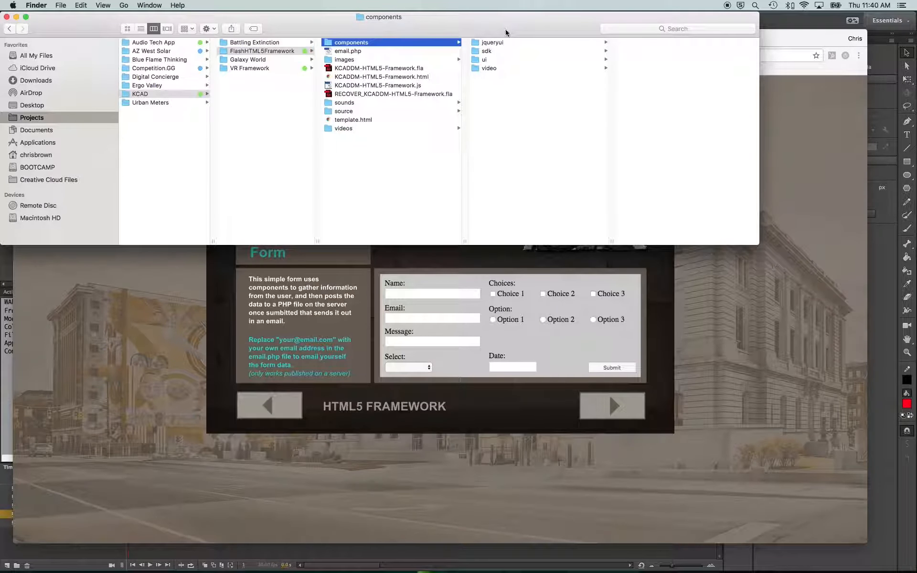
pyautogui.click(375, 54)
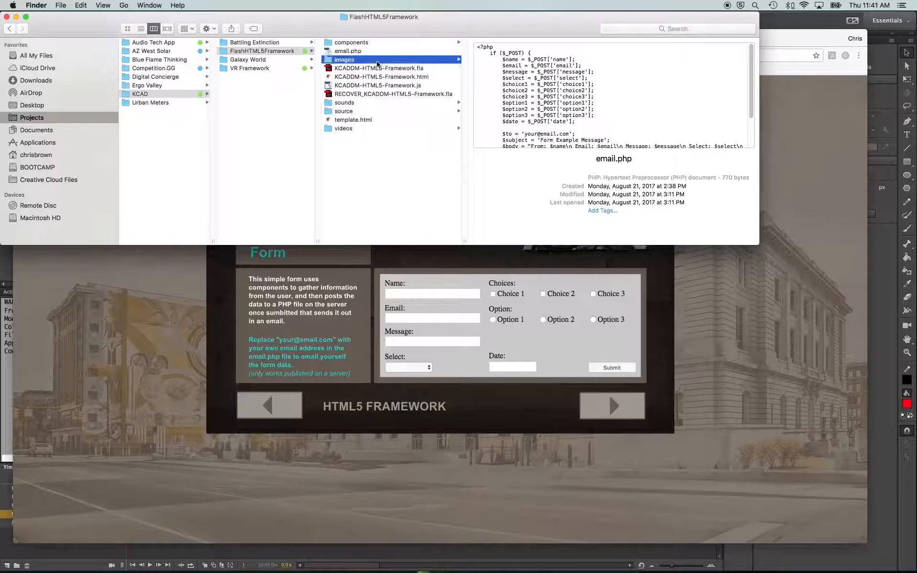
pyautogui.click(378, 61)
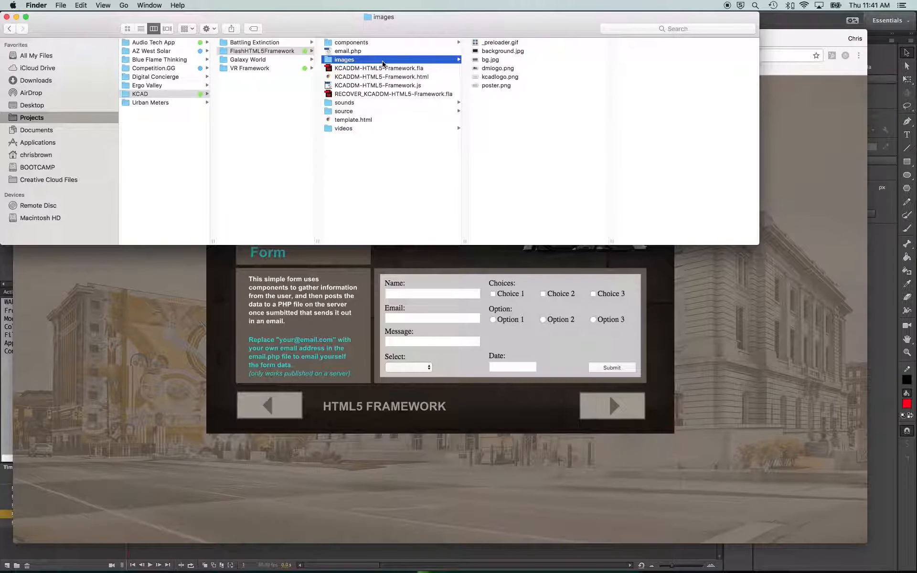
pyautogui.click(409, 69)
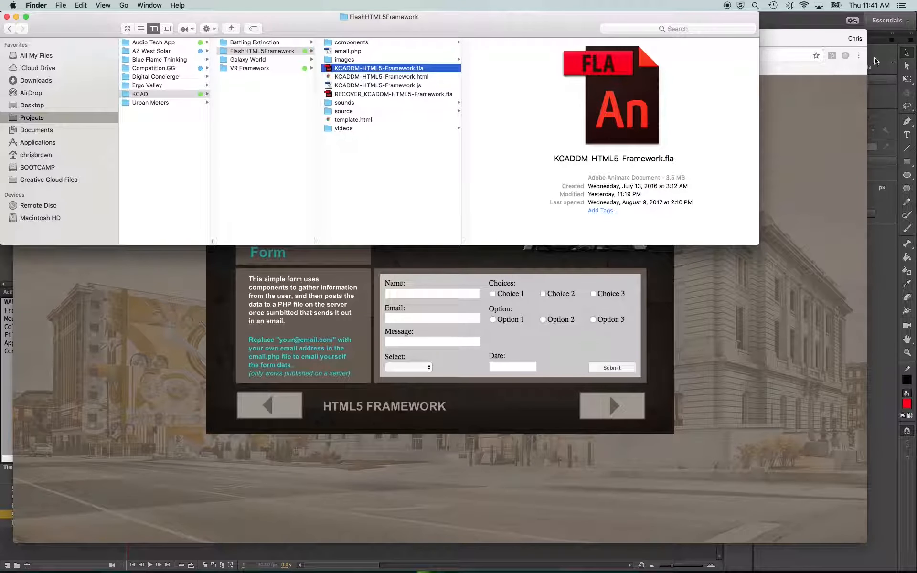
pyautogui.click(389, 78)
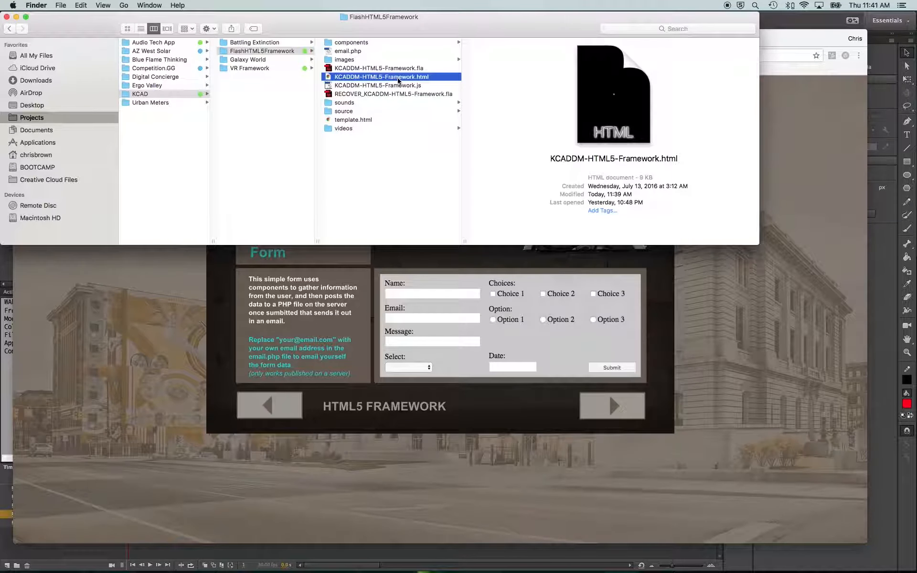
pyautogui.click(404, 86)
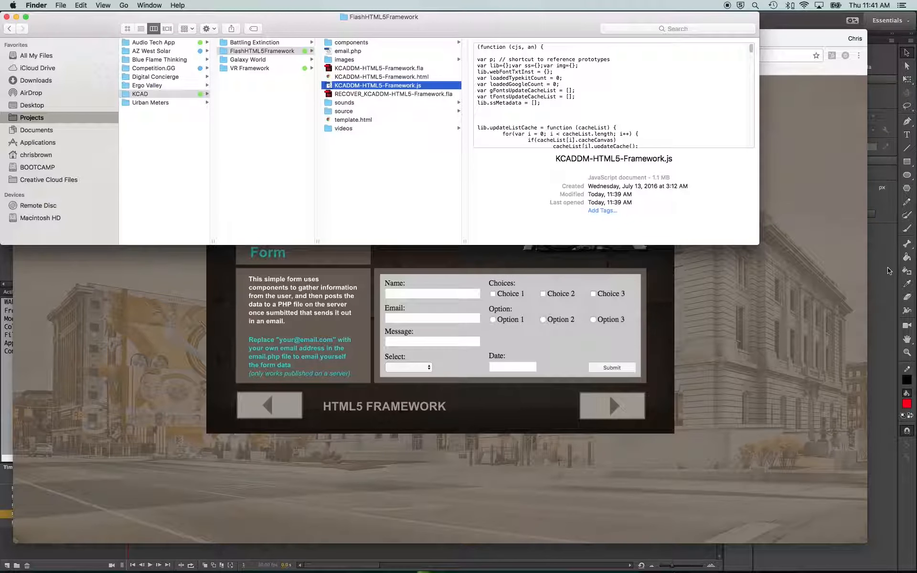
# Preview the RECOVER FLA and the sounds, source and videos folders, including ElipseVideo.mp4
pyautogui.click(410, 94)
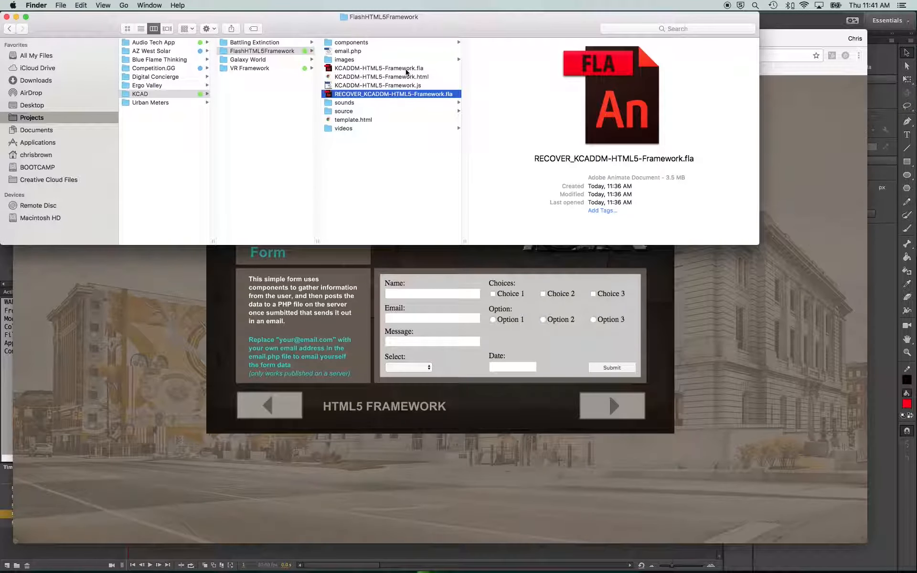
pyautogui.click(394, 101)
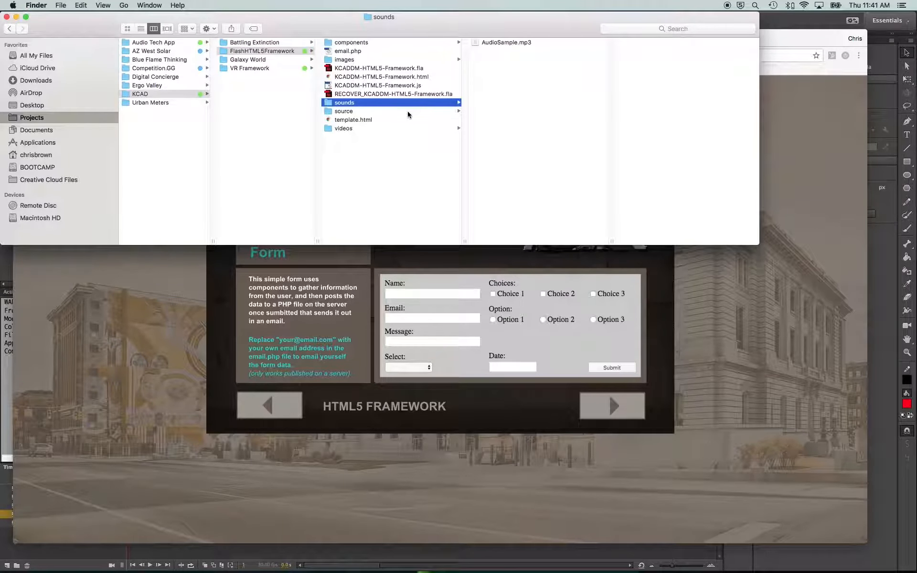
pyautogui.click(402, 112)
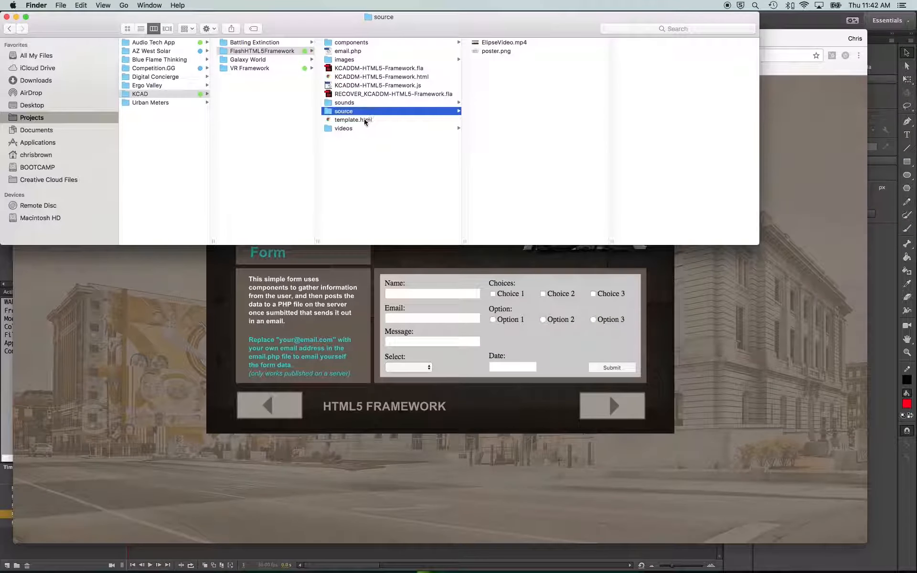
pyautogui.click(382, 128)
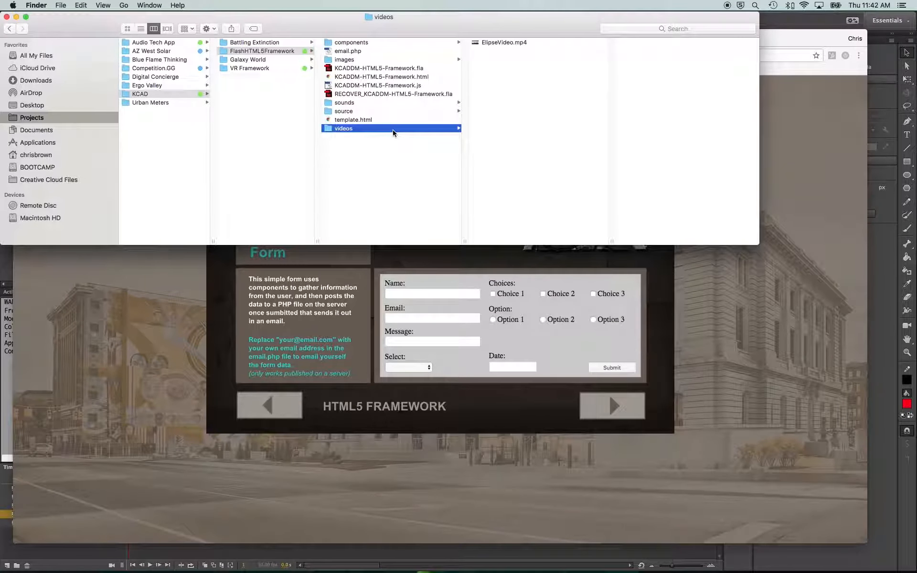
pyautogui.click(412, 111)
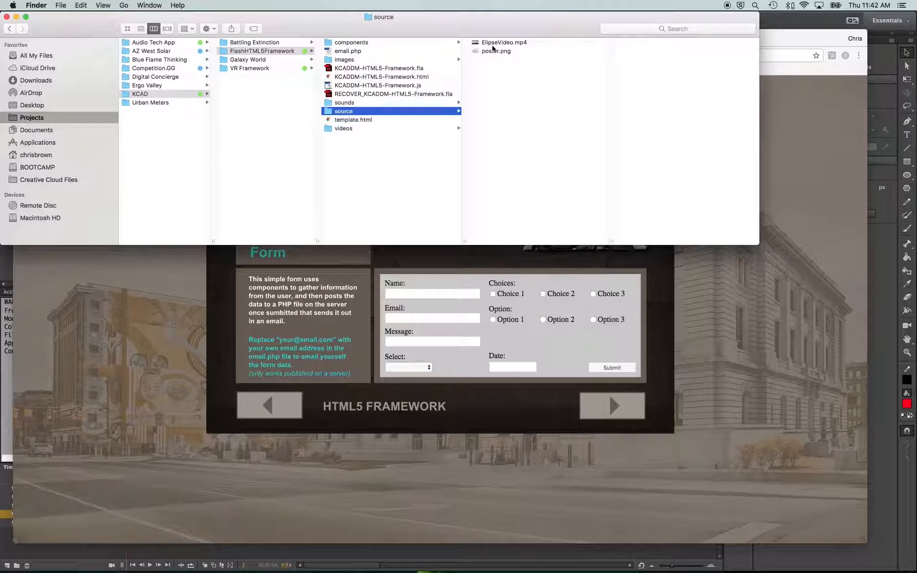
pyautogui.click(402, 129)
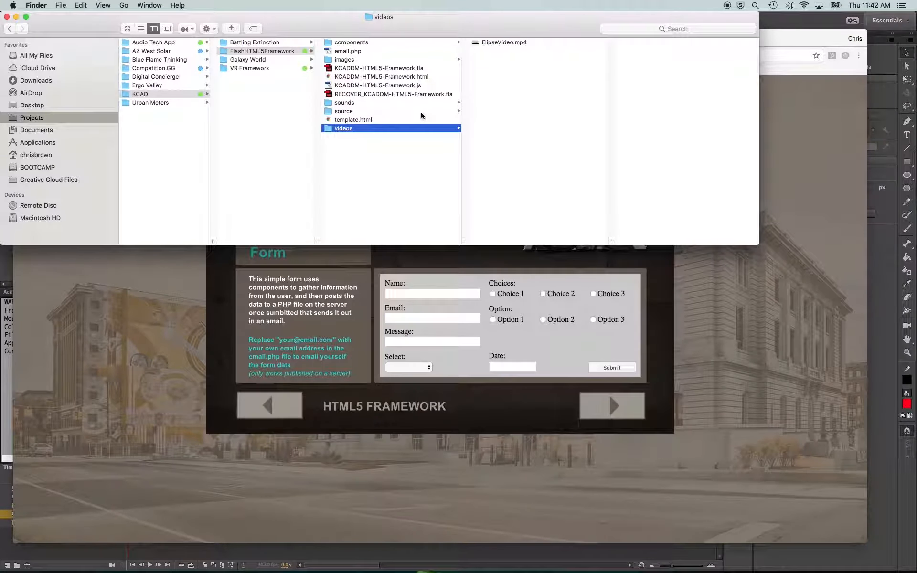
pyautogui.click(503, 42)
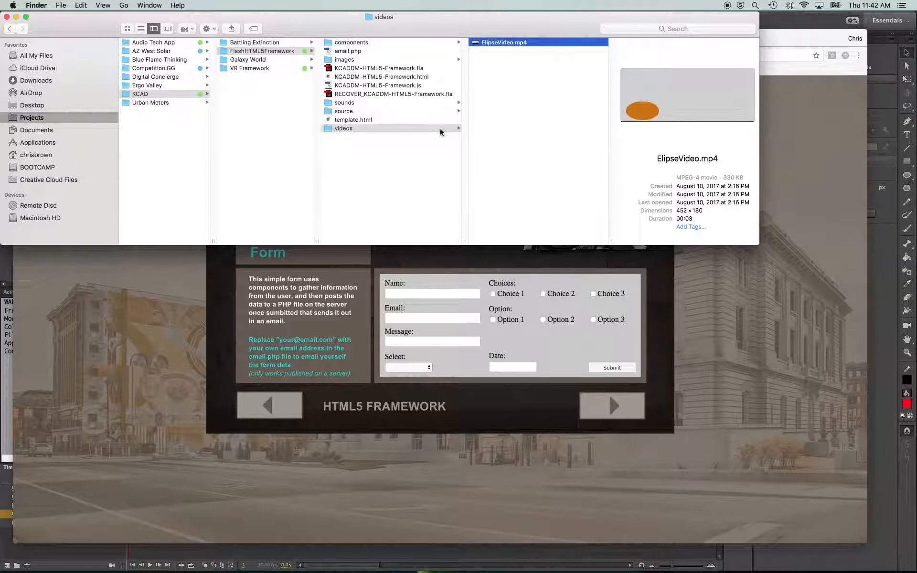
# Preview the source and videos folders and template.html in the project folder, then return to Animate
pyautogui.click(425, 111)
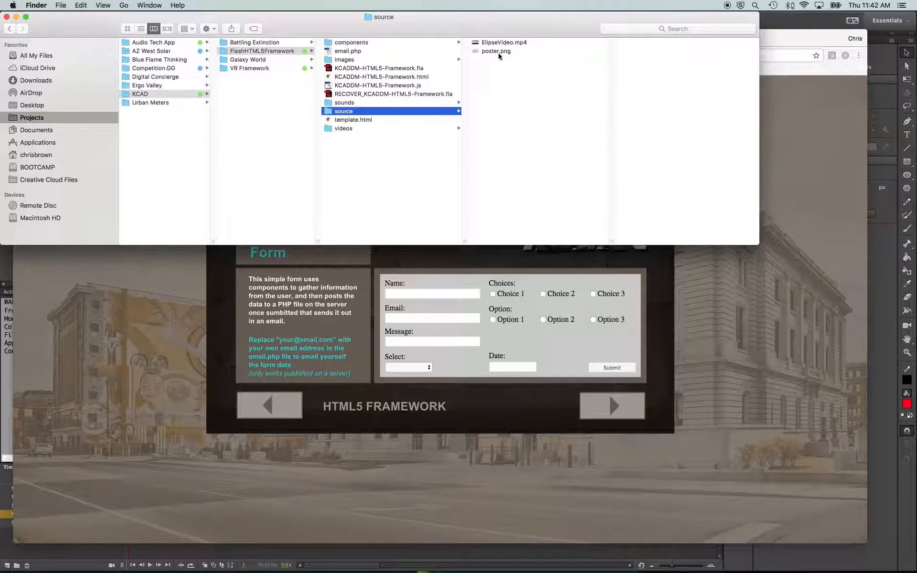
pyautogui.click(386, 128)
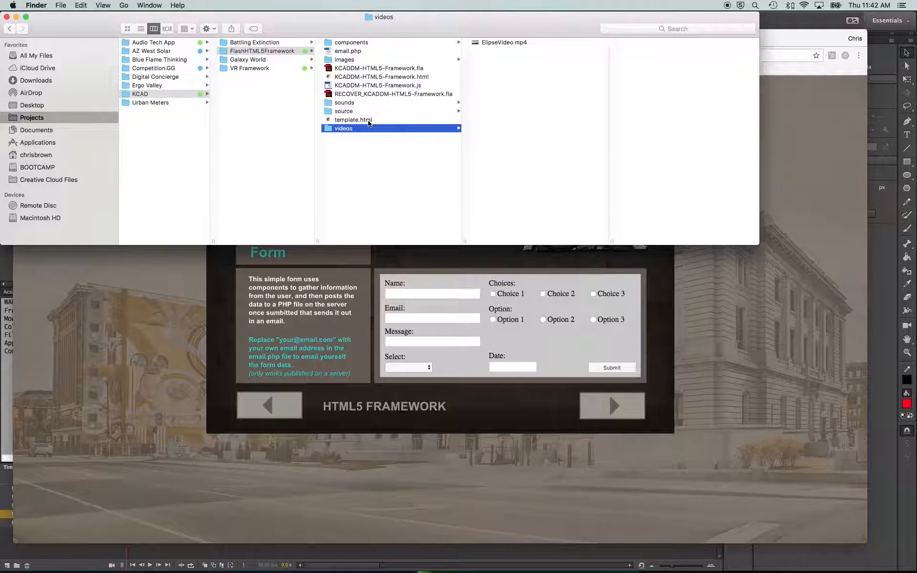
pyautogui.click(369, 120)
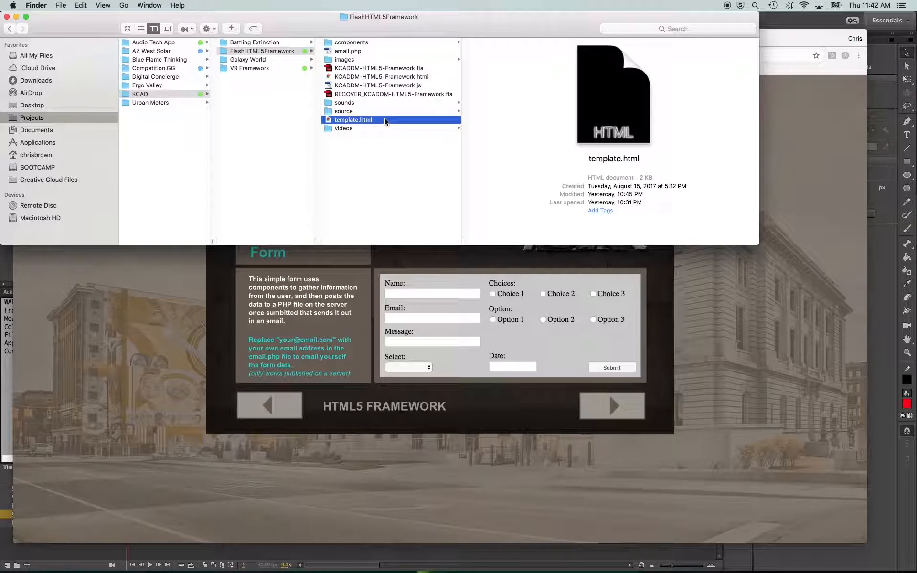
pyautogui.click(407, 173)
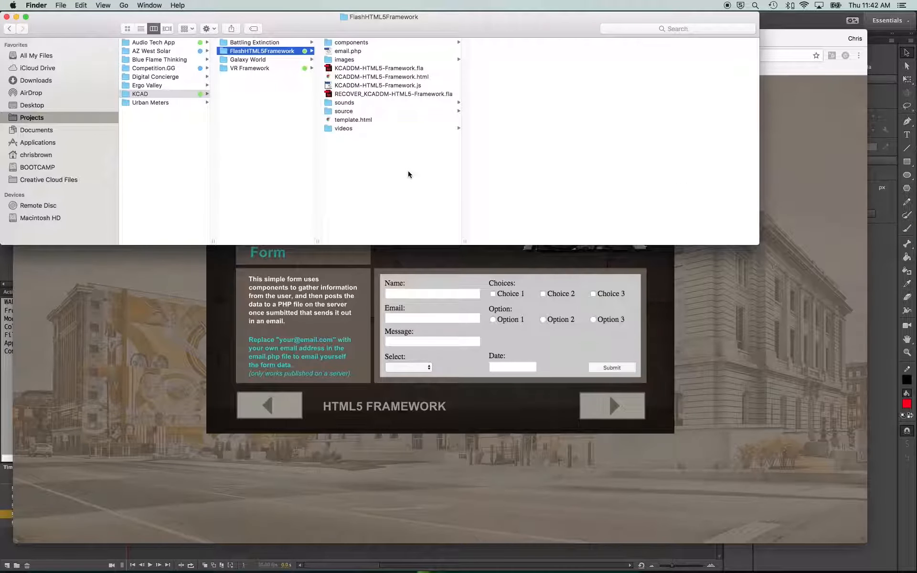
pyautogui.press('super+Tab')
pyautogui.press('super+Tab')
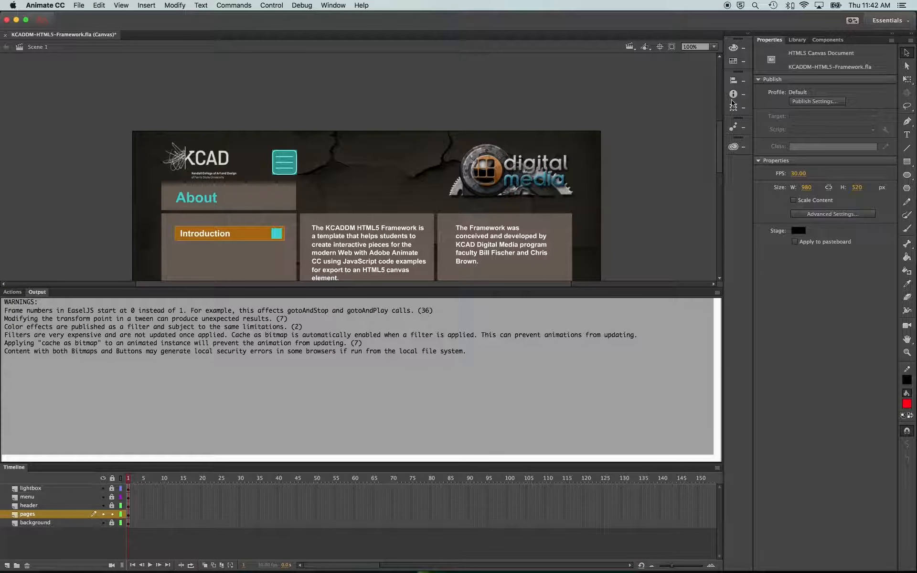
# Open Publish Settings, turn off Center stage and Make responsive, and publish the document
pyautogui.click(811, 101)
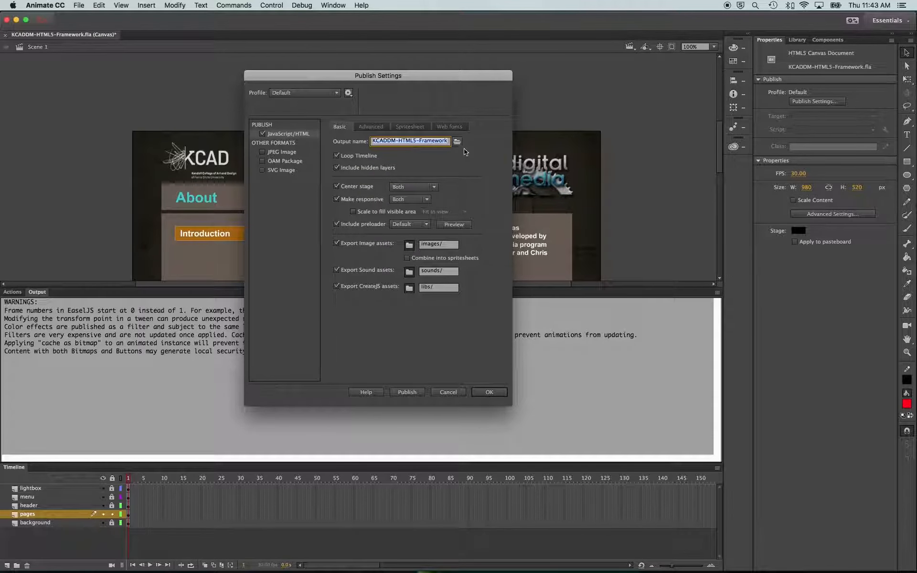
pyautogui.click(336, 187)
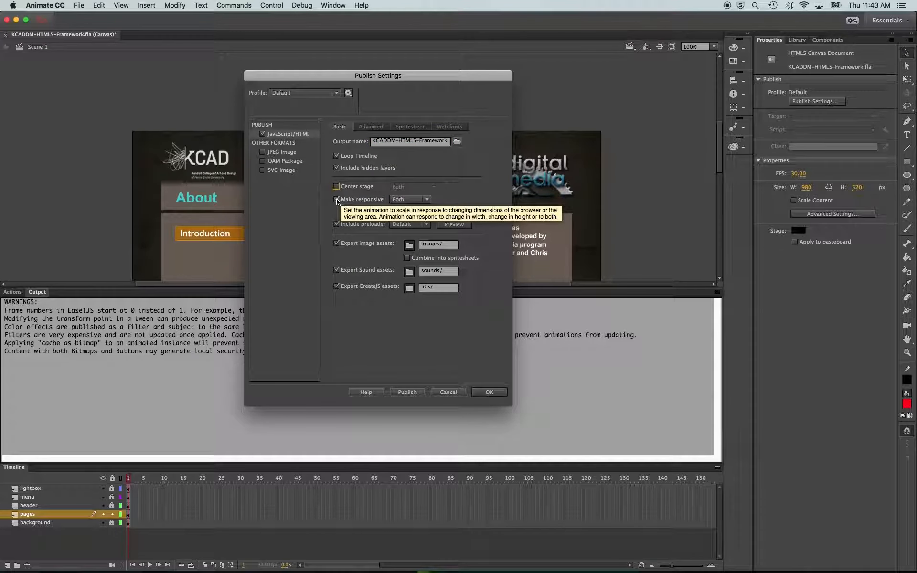
pyautogui.click(336, 199)
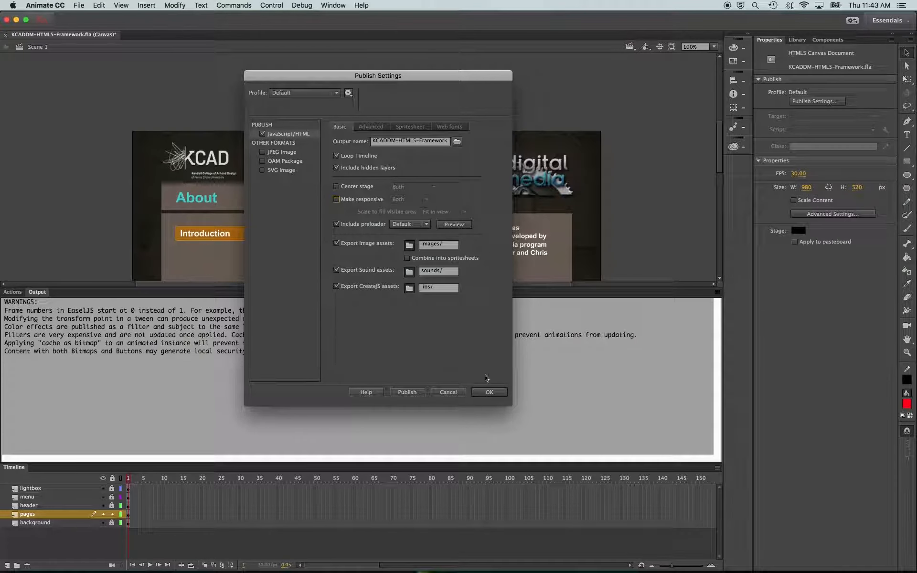
pyautogui.click(409, 395)
# Reload the published page in the browser and resize the window to check the uncentered layout
pyautogui.press('super+Tab')
pyautogui.press('super+Tab')
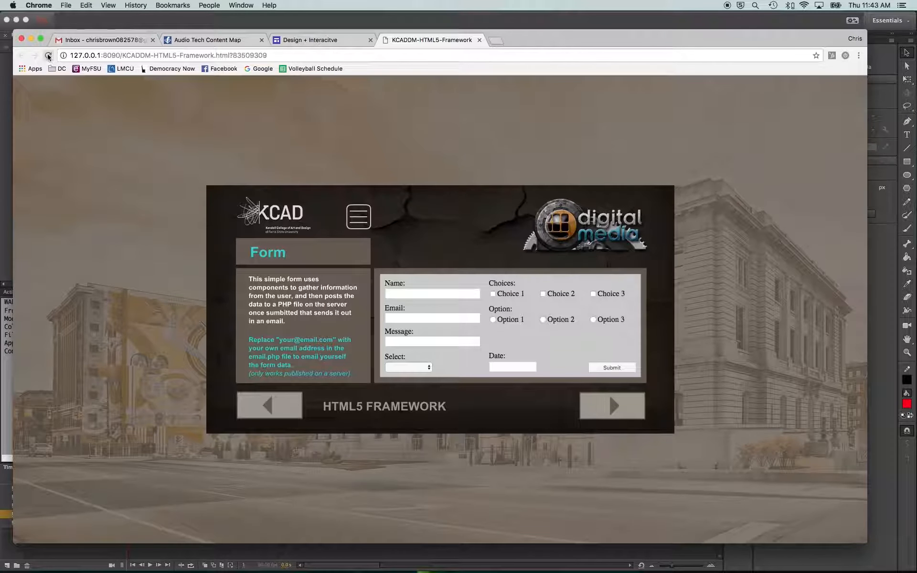
pyautogui.click(48, 56)
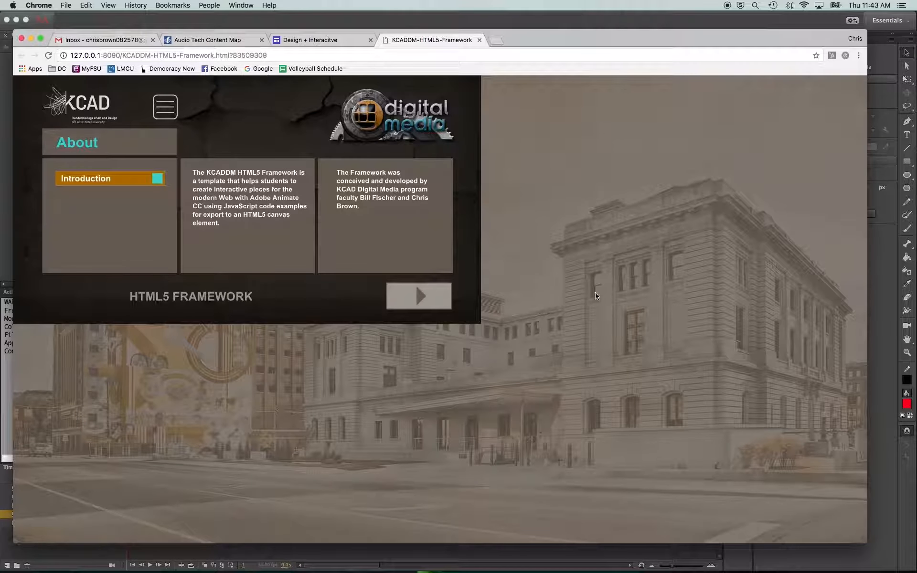
pyautogui.moveTo(865, 542); pyautogui.dragTo(297, 267)
pyautogui.moveTo(171, 265)
pyautogui.mouseDown()
pyautogui.moveTo(256, 265)
pyautogui.moveTo(168, 264)
pyautogui.mouseUp()
pyautogui.moveTo(297, 176)
pyautogui.mouseDown()
pyautogui.moveTo(302, 234)
pyautogui.moveTo(309, 183)
pyautogui.mouseUp()
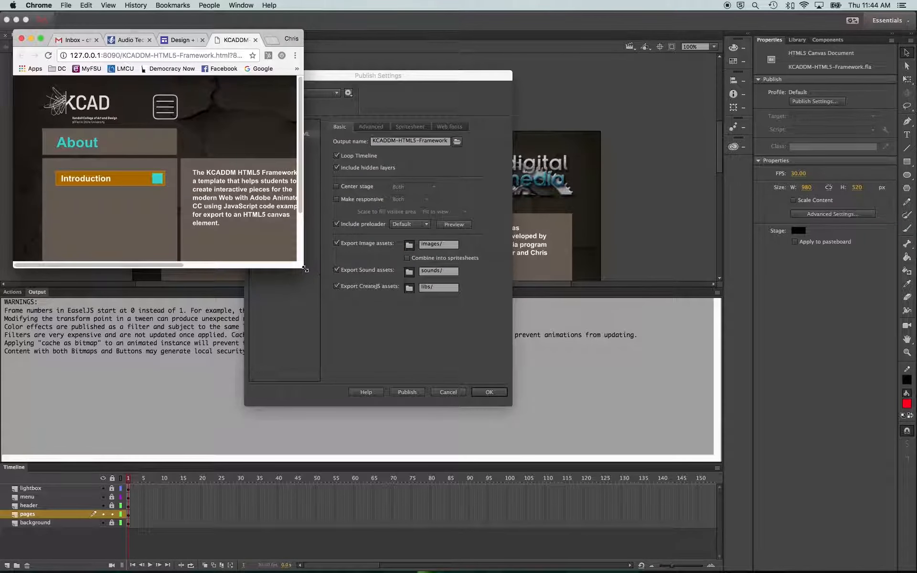
pyautogui.moveTo(309, 269); pyautogui.dragTo(843, 533)
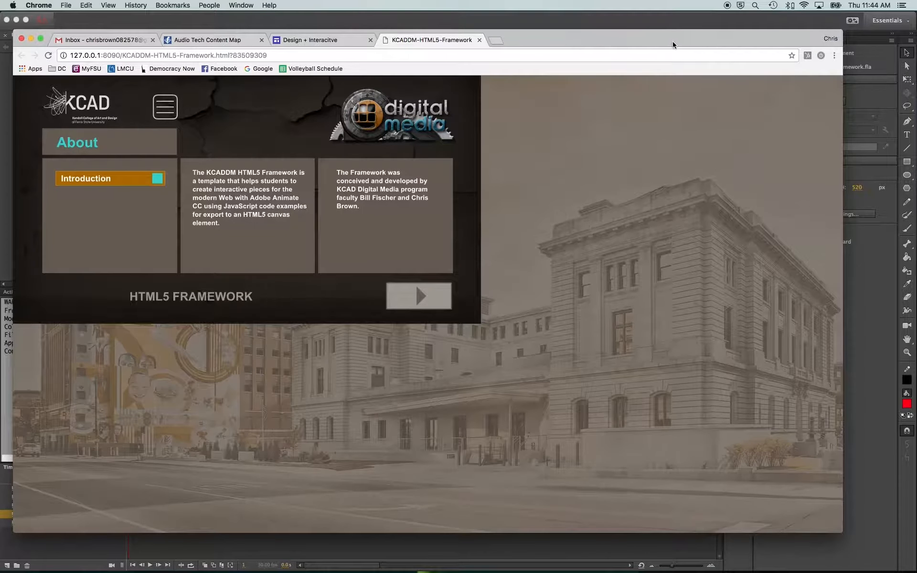
pyautogui.moveTo(672, 41); pyautogui.dragTo(691, 42)
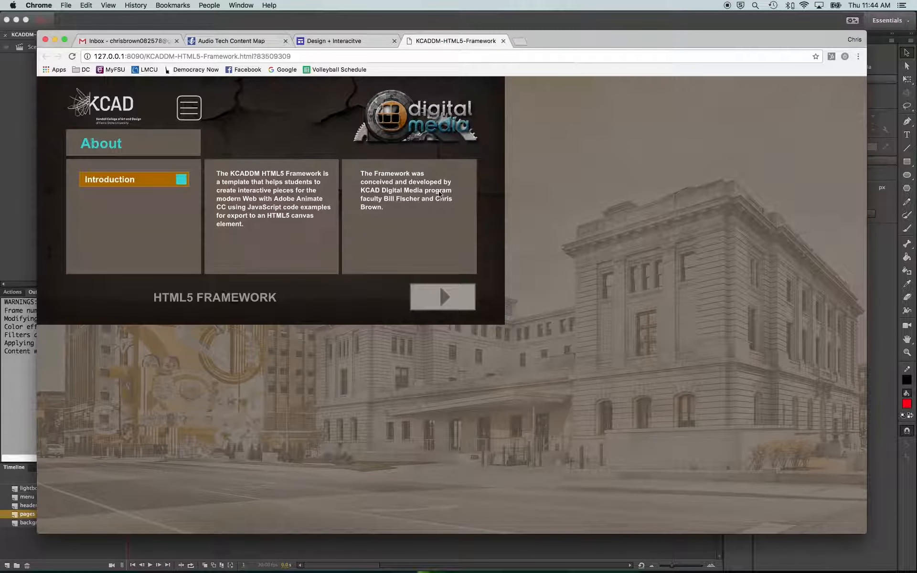
# Turn Center stage back on, set it to Horizontally, and publish again
pyautogui.click(25, 217)
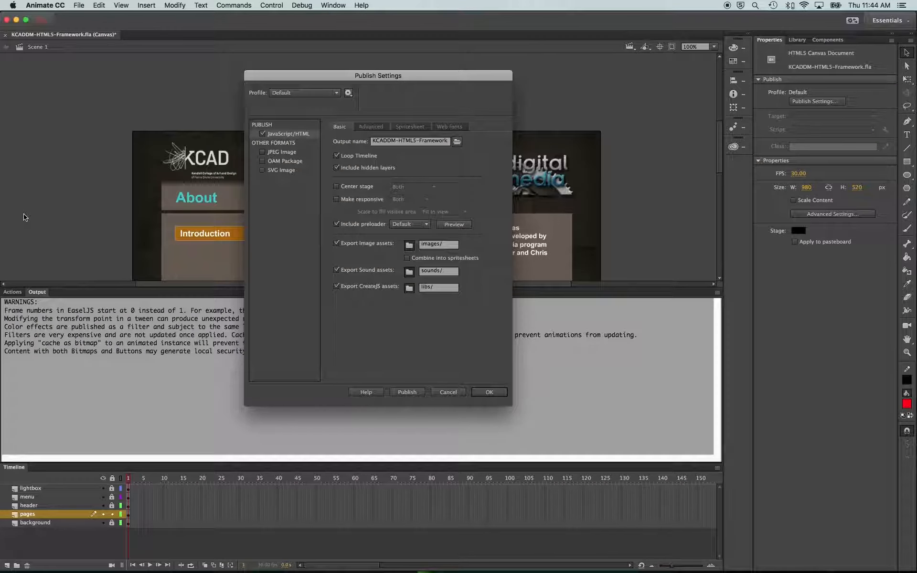
pyautogui.click(336, 187)
pyautogui.click(403, 187)
pyautogui.click(415, 196)
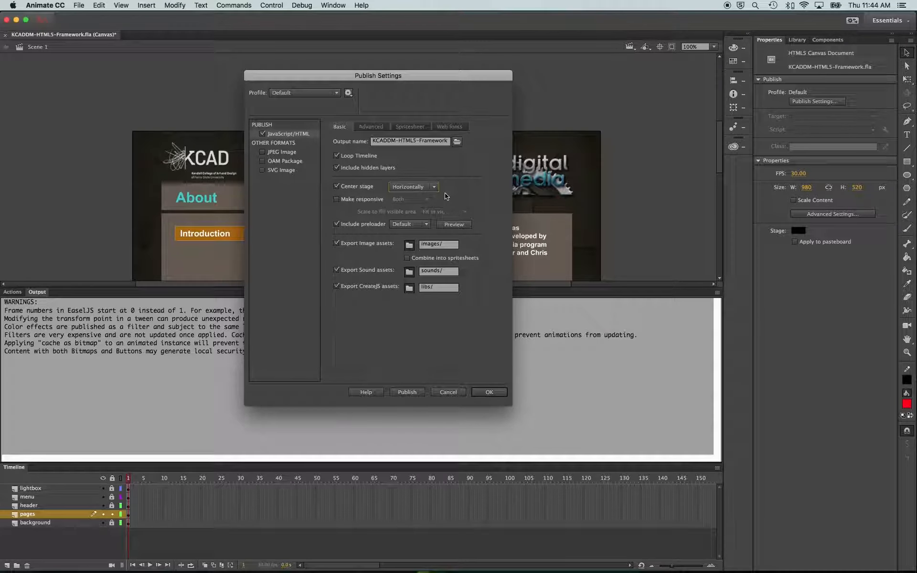
pyautogui.click(407, 391)
# Reload the page in the browser and resize the window to check horizontal centering
pyautogui.press('super+Tab')
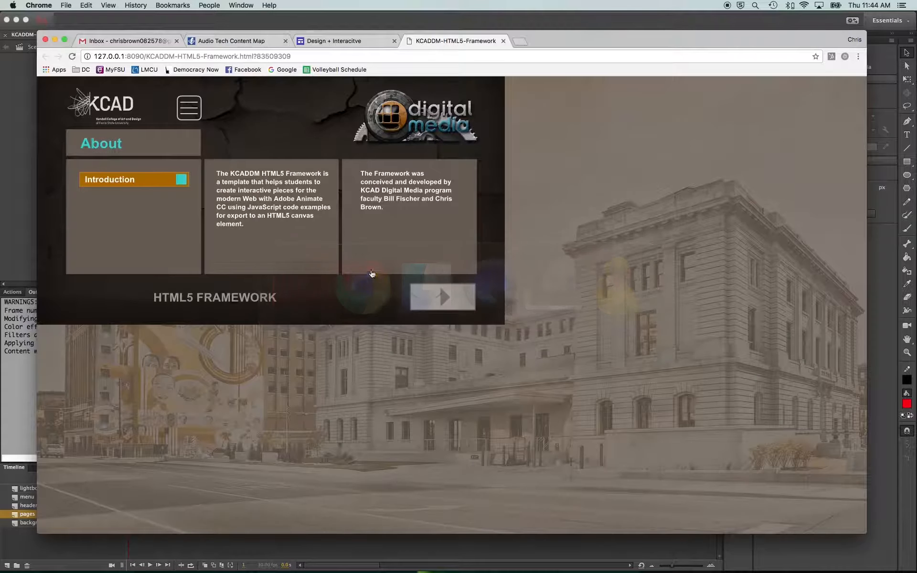
pyautogui.click(72, 57)
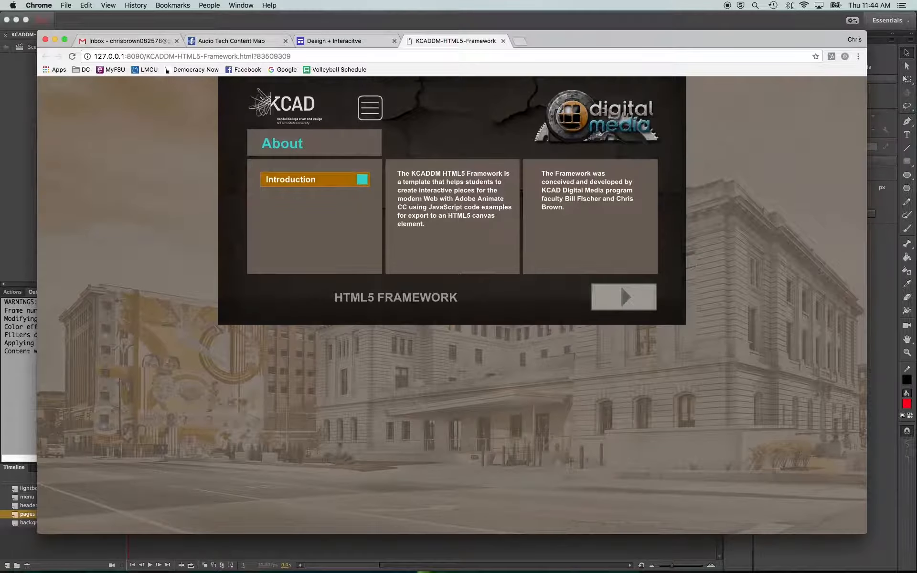
pyautogui.moveTo(864, 530); pyautogui.dragTo(757, 544)
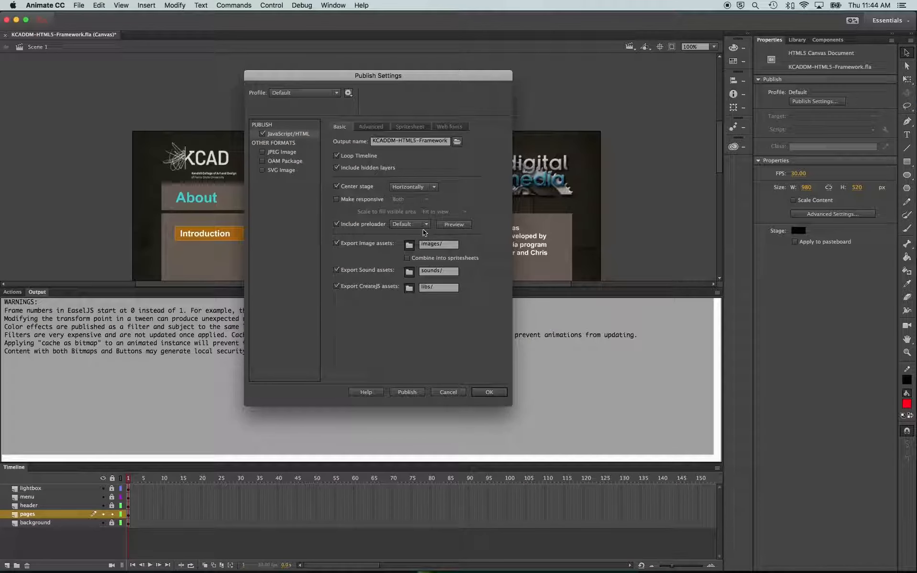
# Change Center stage to Vertically and publish again
pyautogui.click(413, 187)
pyautogui.click(409, 197)
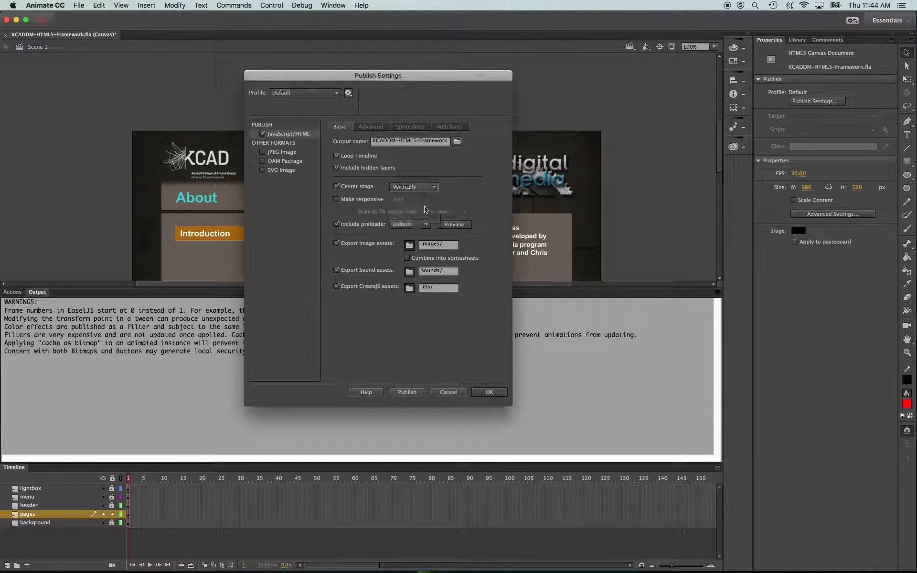
pyautogui.click(407, 392)
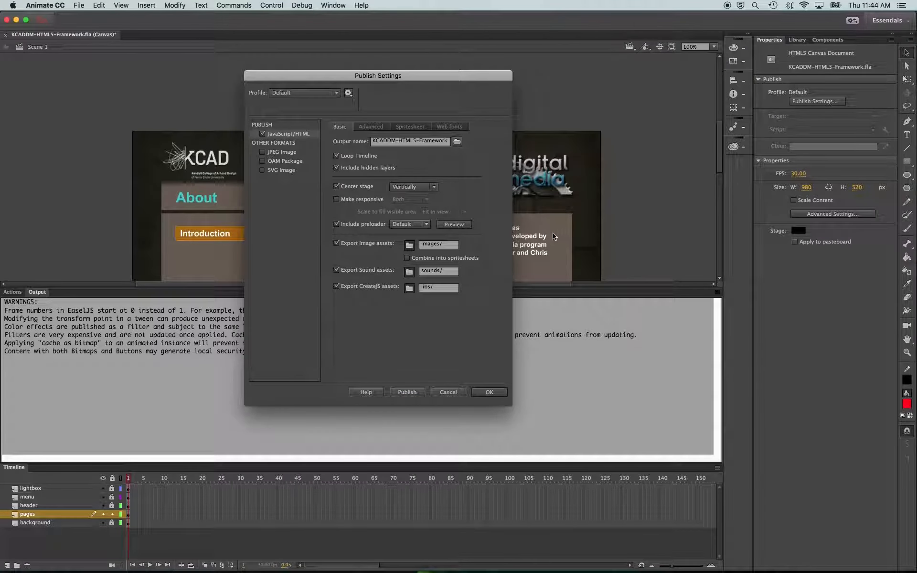
# Reload the page, close the duplicate framework tab, and resize the browser window to check vertical centering
pyautogui.press('super+Tab')
pyautogui.keyDown('super'); pyautogui.click(71, 56); pyautogui.keyUp('super')
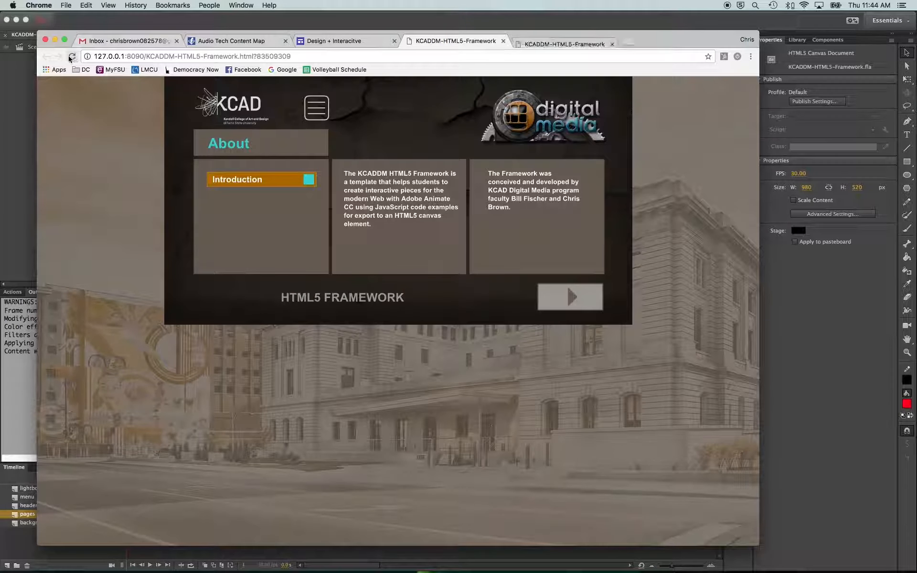
pyautogui.click(504, 41)
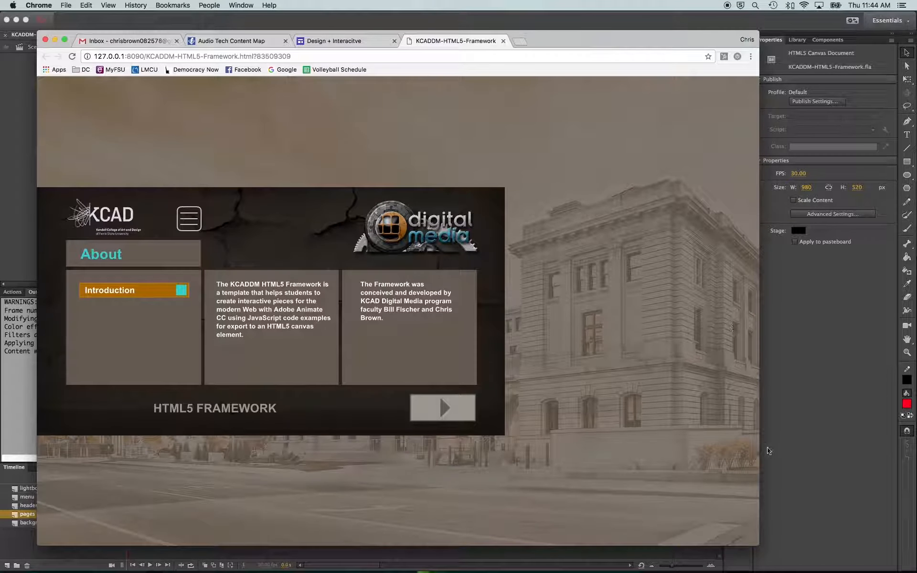
pyautogui.moveTo(759, 544)
pyautogui.mouseDown()
pyautogui.moveTo(728, 528)
pyautogui.moveTo(700, 343)
pyautogui.moveTo(709, 456)
pyautogui.moveTo(777, 497)
pyautogui.moveTo(766, 538)
pyautogui.mouseUp()
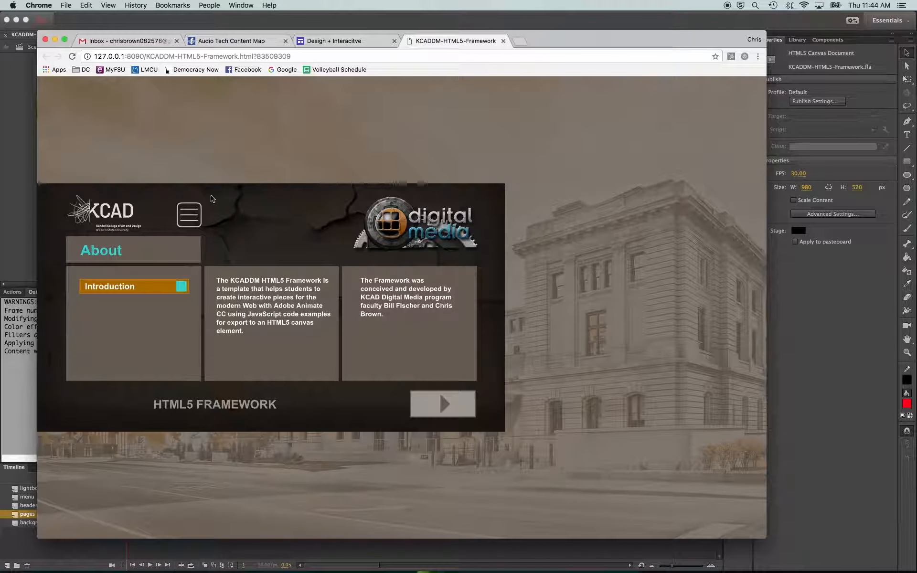
# Set Center stage to Both, publish, and resize the browser window to check the result
pyautogui.press('super+Tab')
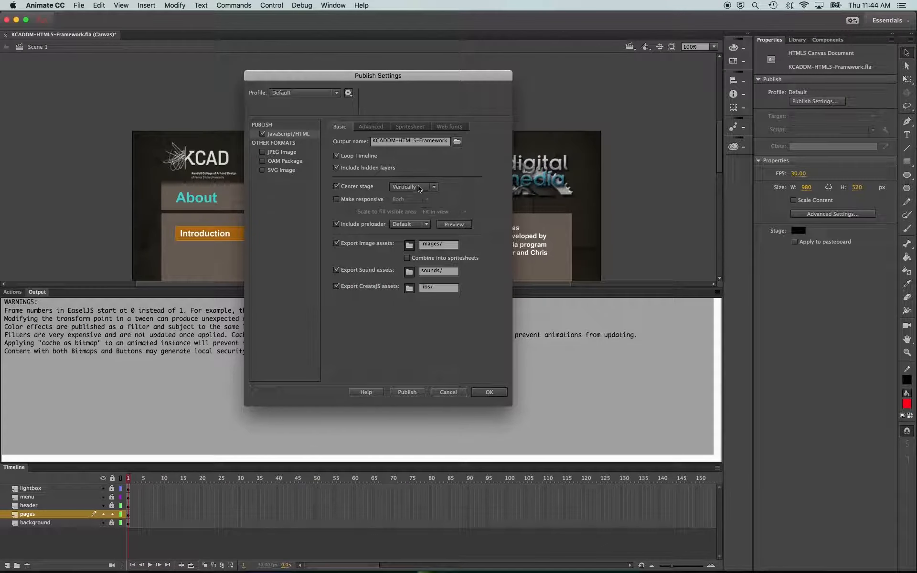
pyautogui.click(419, 188)
pyautogui.click(424, 209)
pyautogui.click(407, 393)
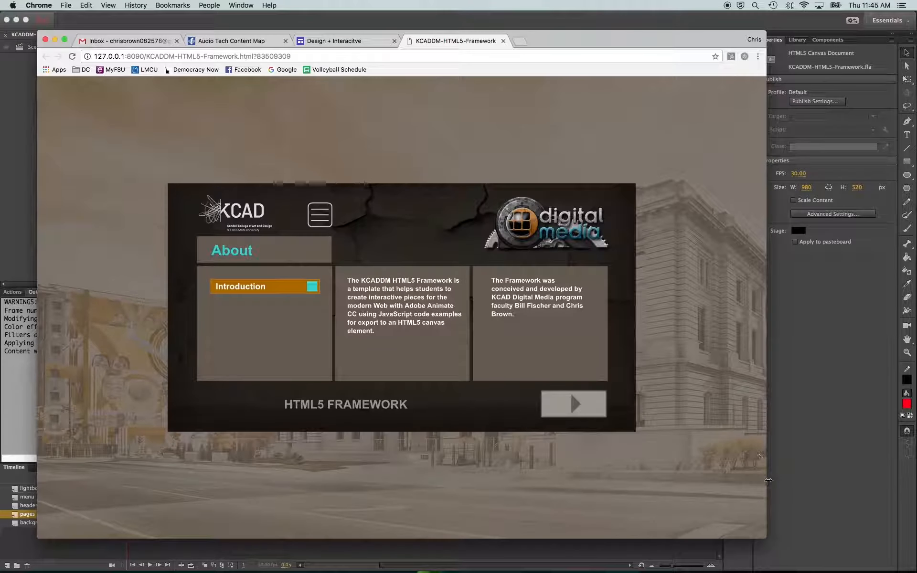
pyautogui.moveTo(766, 538); pyautogui.dragTo(811, 526)
# Enable Make responsive with scaling set to Both and publish again
pyautogui.click(27, 245)
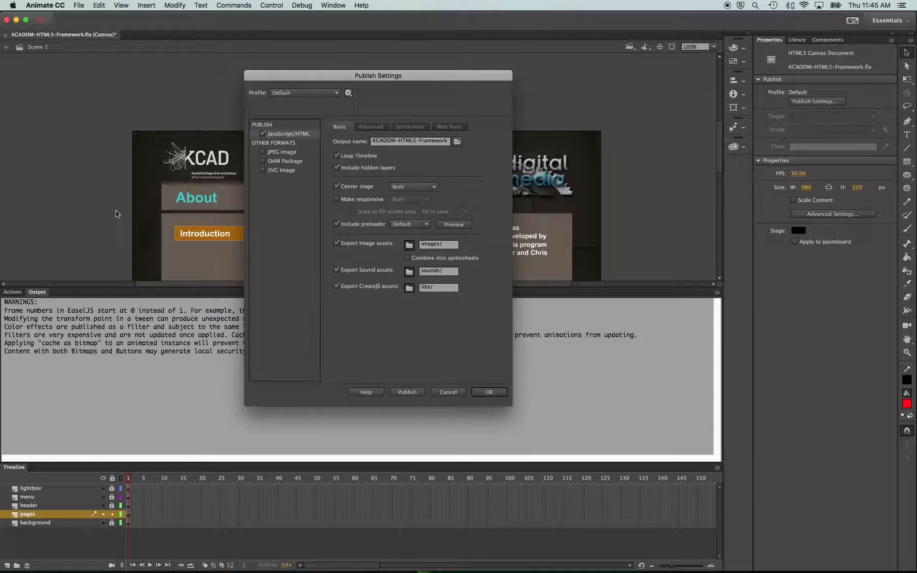
pyautogui.click(337, 200)
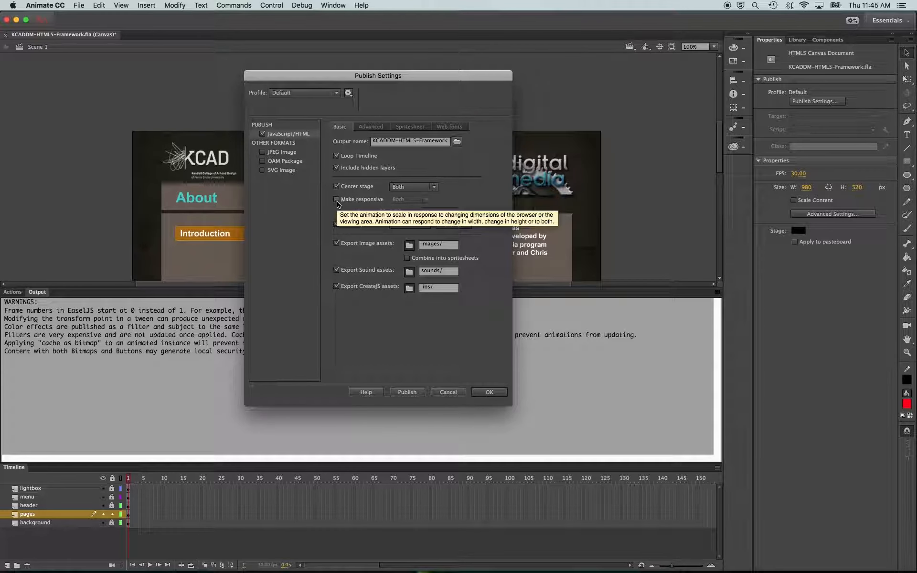
pyautogui.click(410, 199)
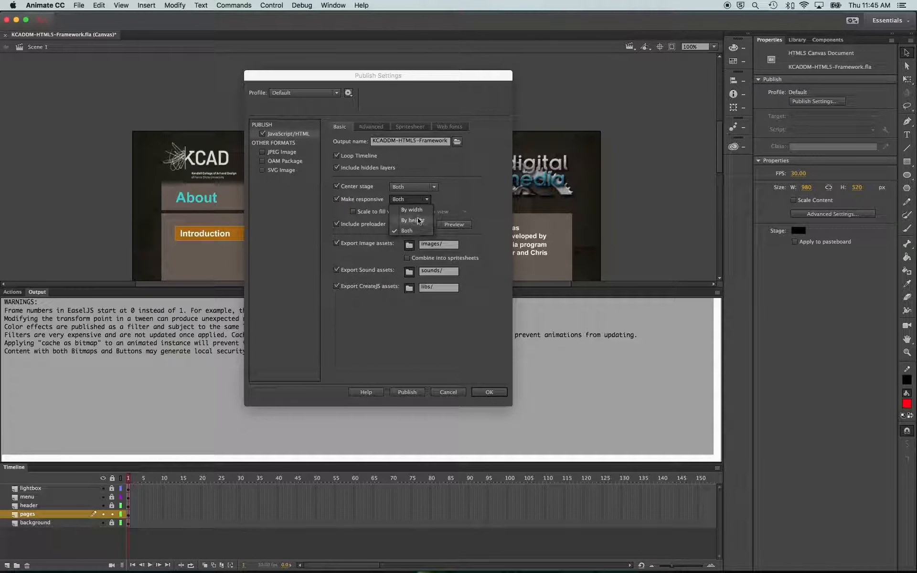
pyautogui.click(409, 231)
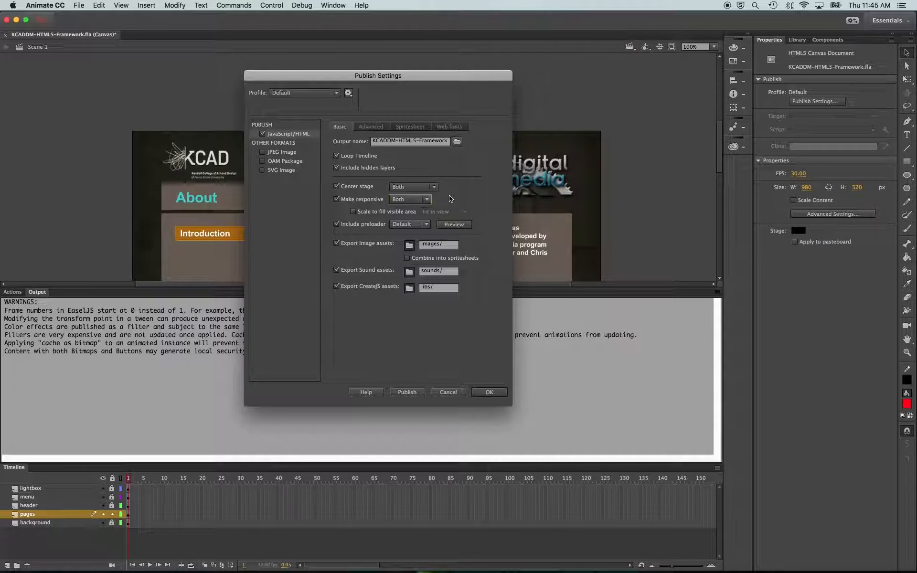
pyautogui.click(422, 392)
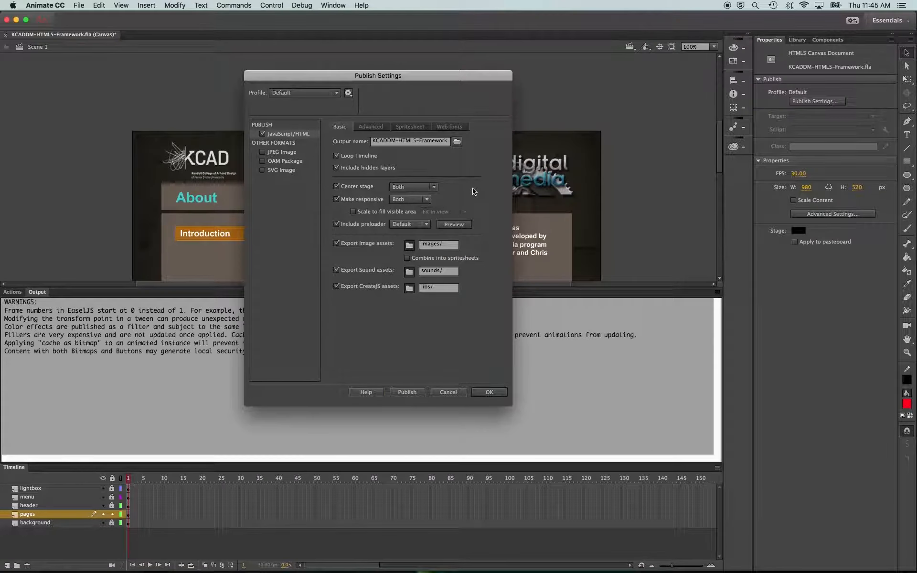
# Reload the page and resize the browser window smaller and larger to test responsive scaling
pyautogui.press('super+Tab')
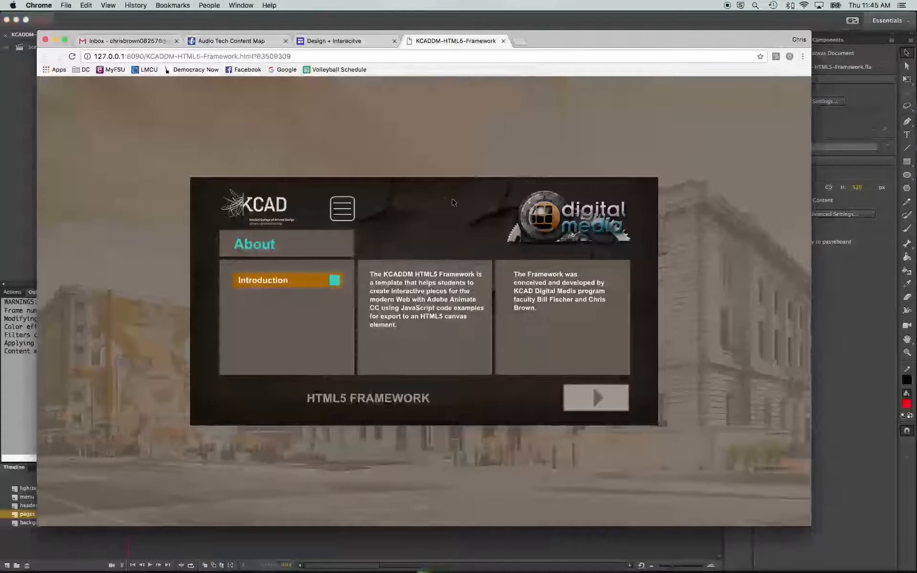
pyautogui.click(75, 57)
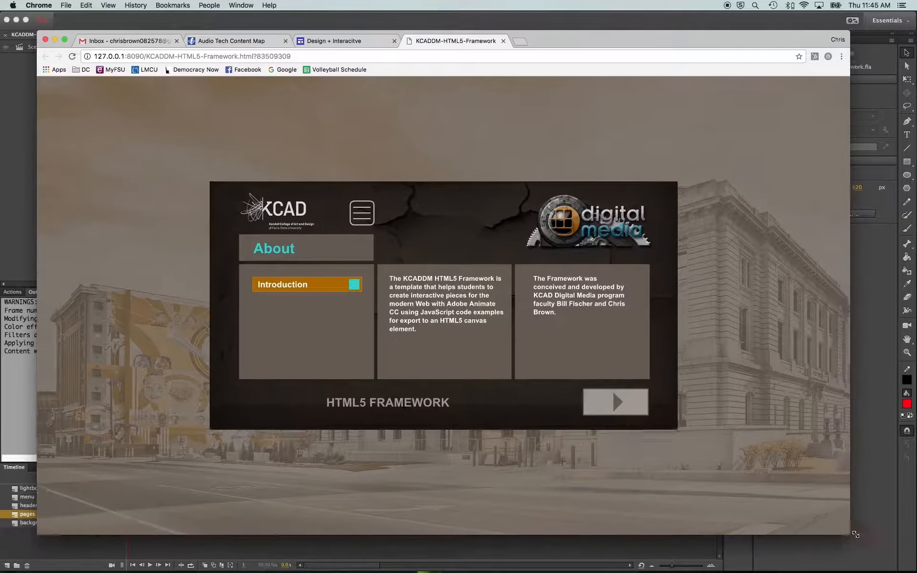
pyautogui.moveTo(810, 525); pyautogui.dragTo(614, 227)
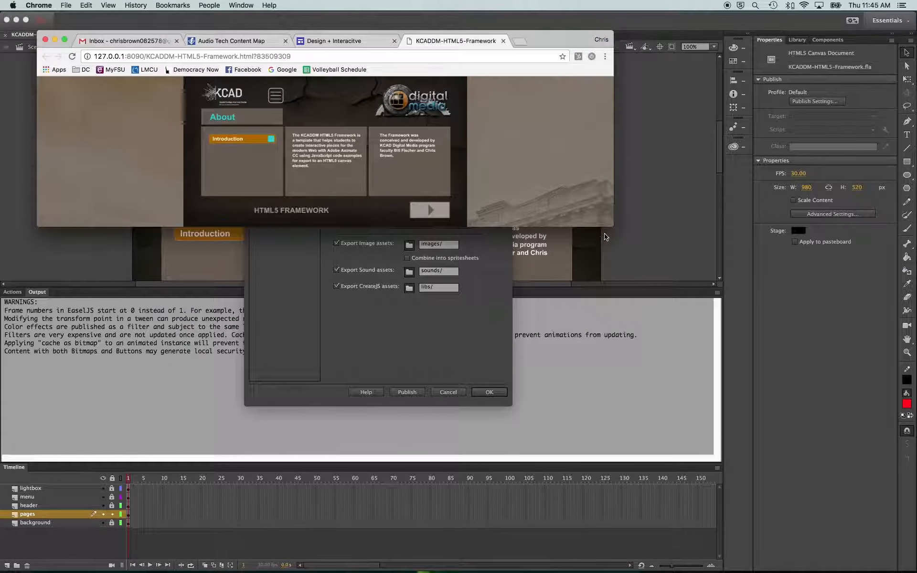
pyautogui.moveTo(606, 237); pyautogui.dragTo(797, 540)
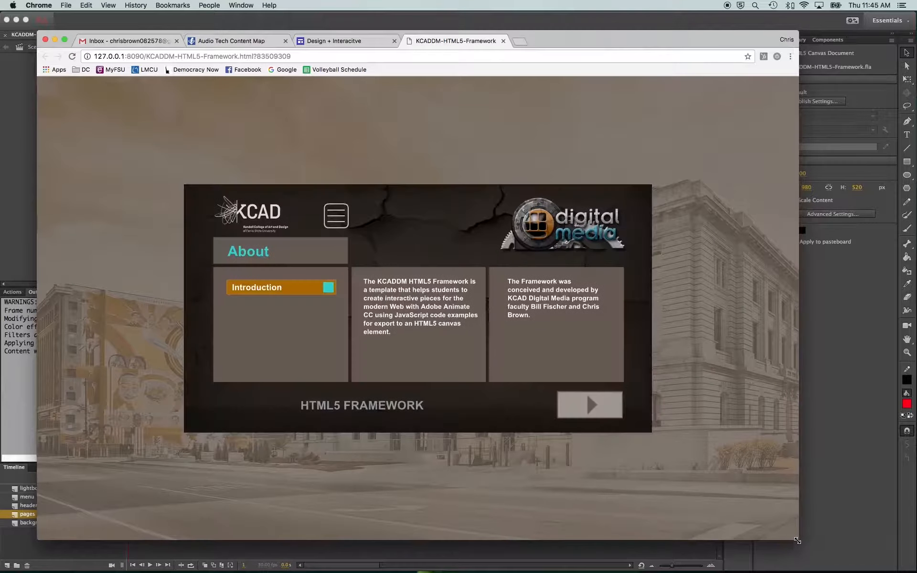
# Enable Scale to fill visible area in Publish Settings
pyautogui.click(17, 213)
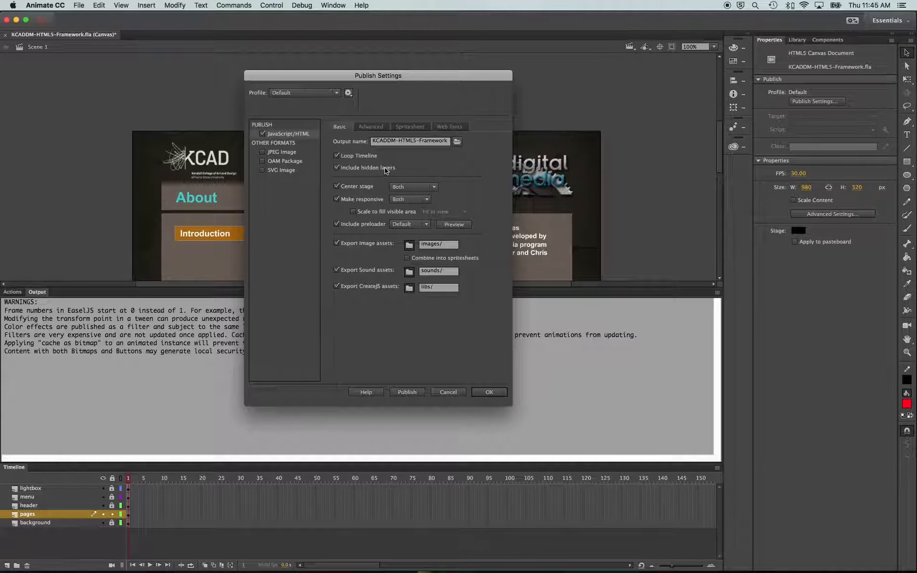
pyautogui.click(354, 211)
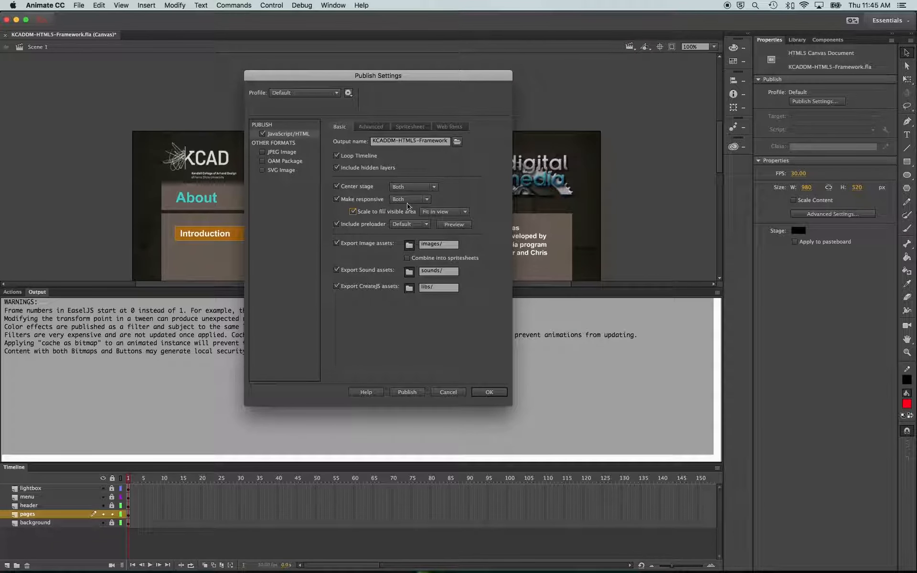
# Keep the scale mode at Fit in view and publish the HTML5 output
pyautogui.click(444, 211)
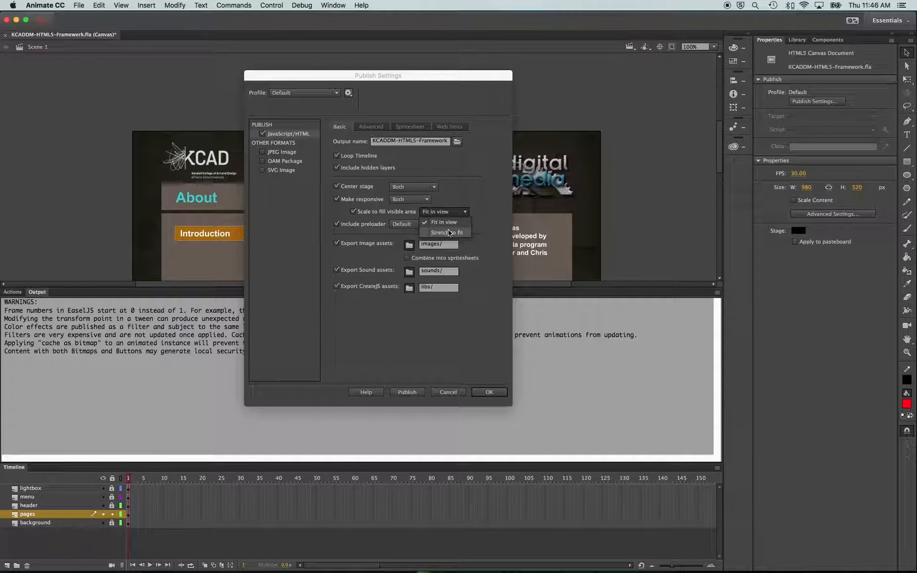
pyautogui.click(448, 224)
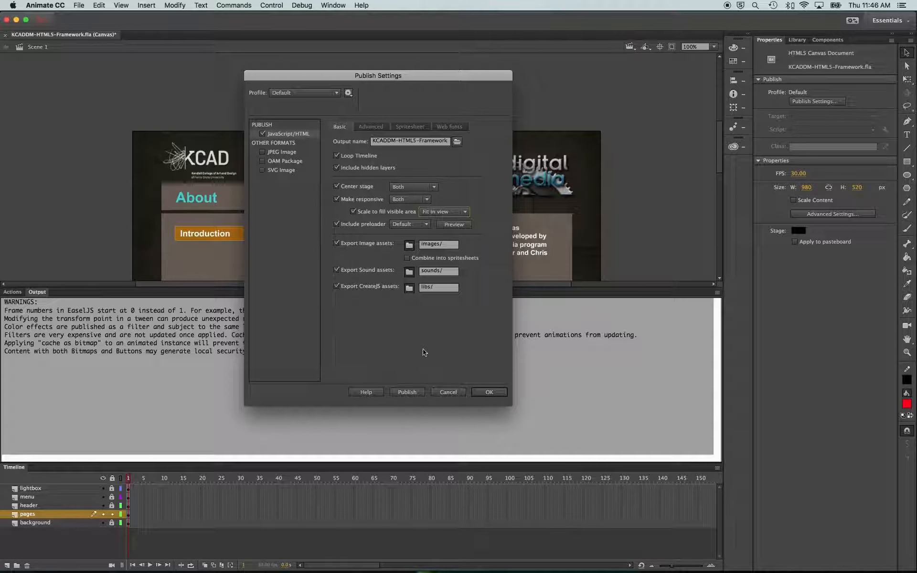
pyautogui.click(406, 392)
pyautogui.press('super+Tab')
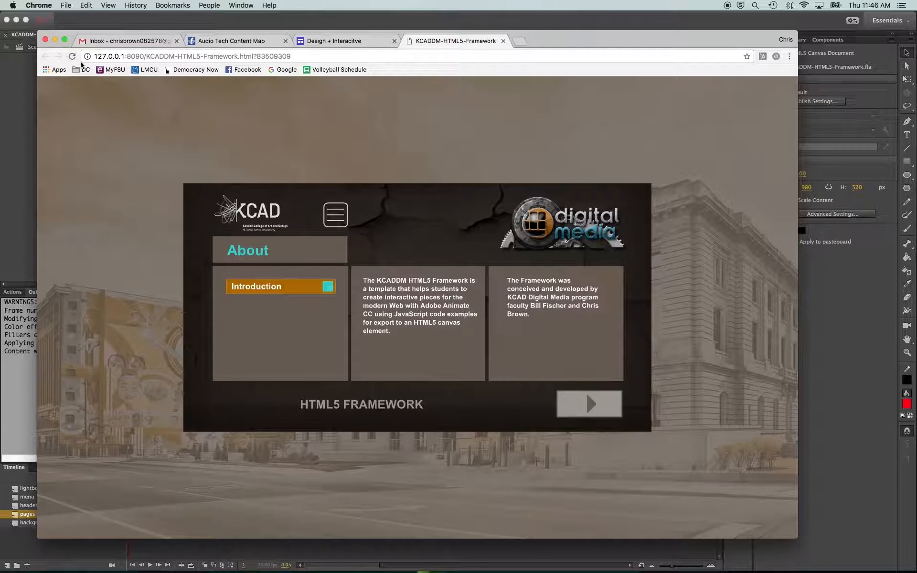
# Reload the published page and resize the browser window larger and smaller to test Fit in view scaling
pyautogui.click(75, 57)
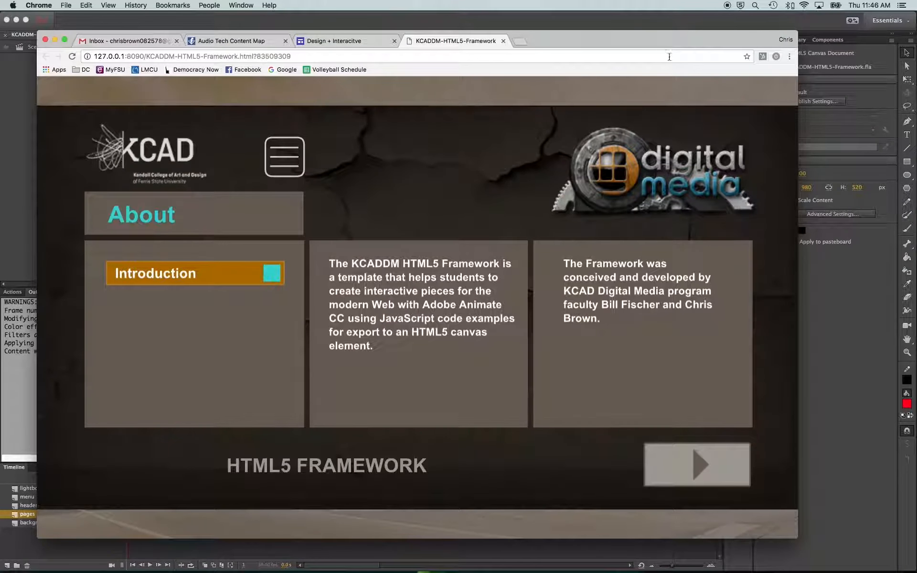
pyautogui.moveTo(798, 536); pyautogui.dragTo(860, 544)
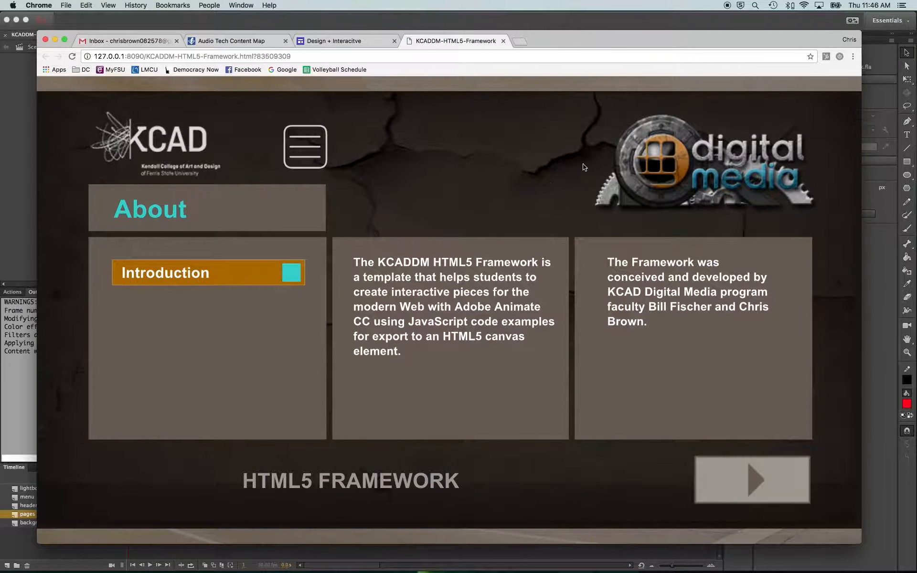
pyautogui.moveTo(859, 540); pyautogui.dragTo(836, 522)
pyautogui.click(8, 225)
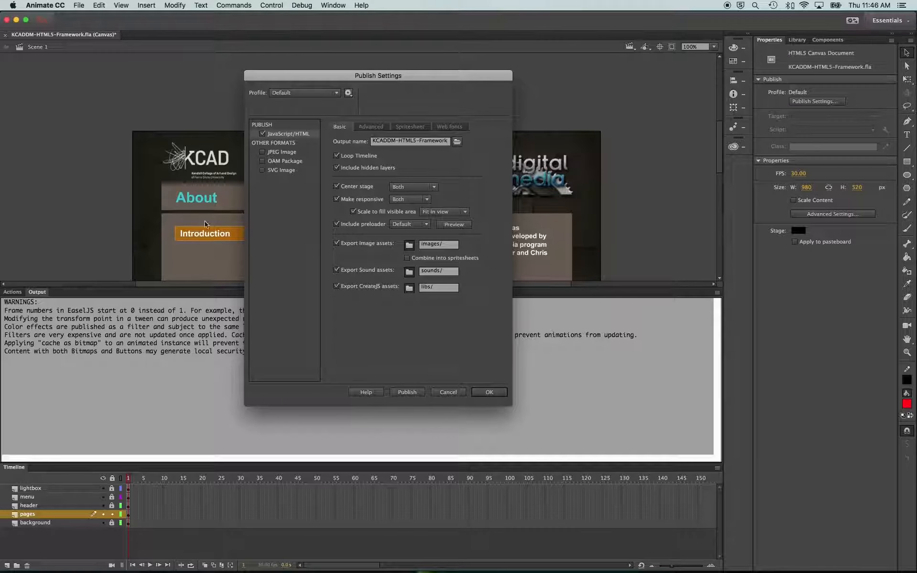
# Set the scale mode to Stretch to fit and publish again
pyautogui.click(448, 213)
pyautogui.click(437, 235)
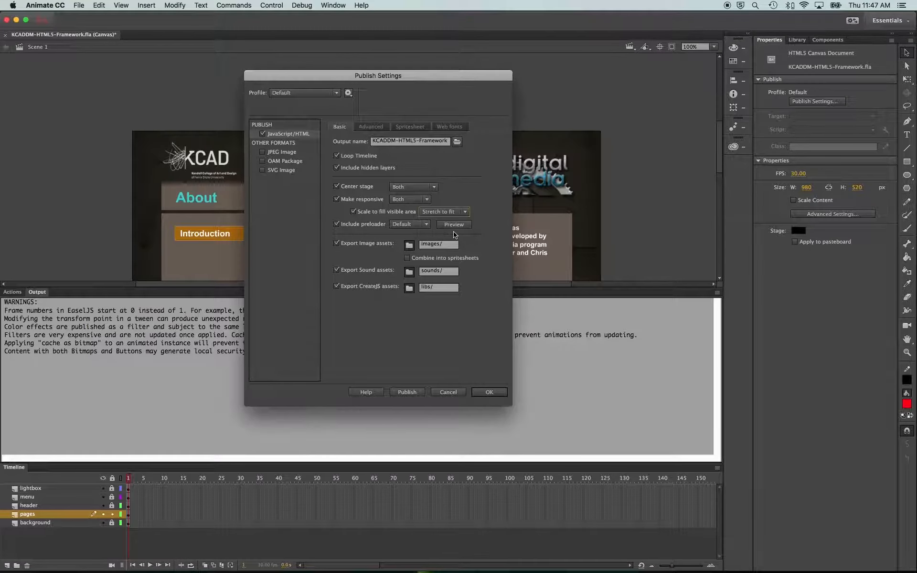
pyautogui.click(406, 392)
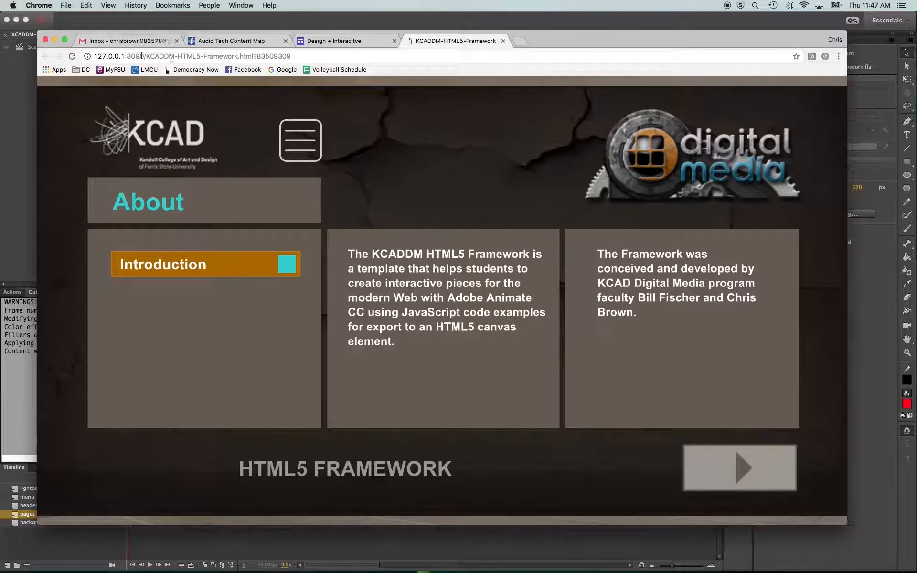
# Reload the page and resize the browser window narrower and wider to test Stretch to fit scaling
pyautogui.click(74, 57)
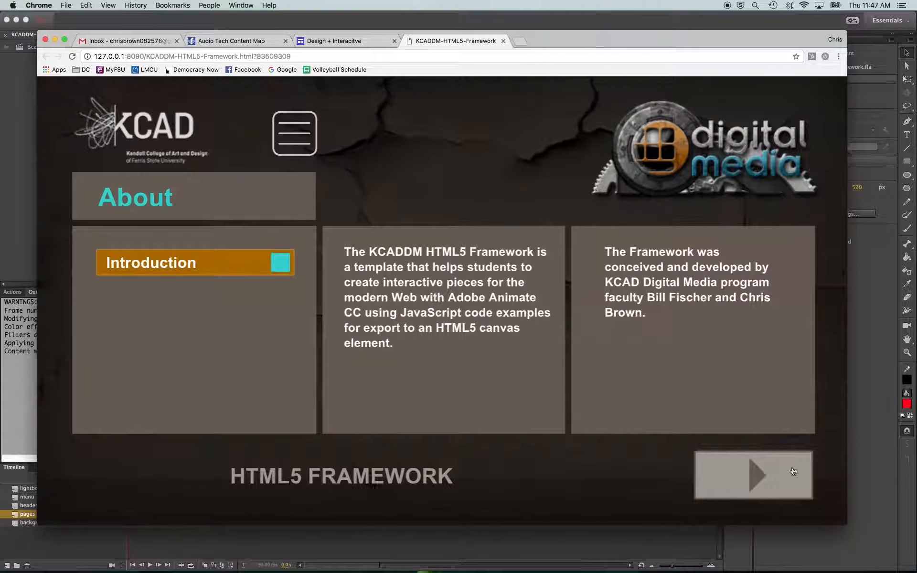
pyautogui.moveTo(844, 522); pyautogui.dragTo(596, 507)
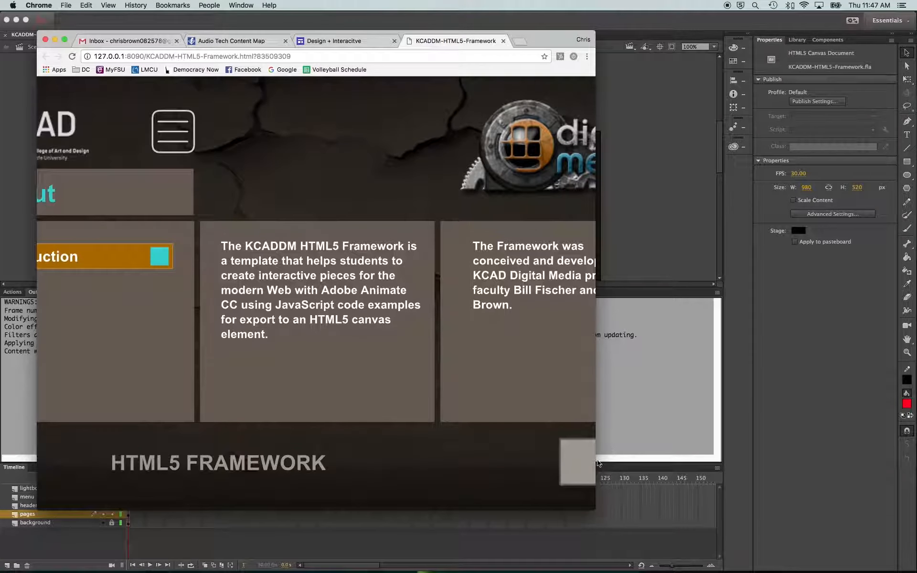
pyautogui.moveTo(594, 506); pyautogui.dragTo(821, 532)
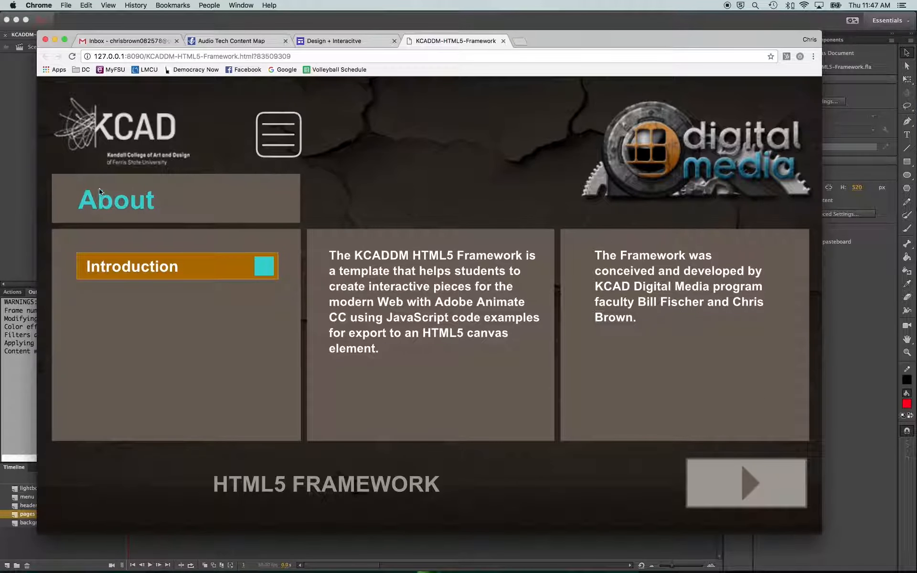
pyautogui.click(19, 185)
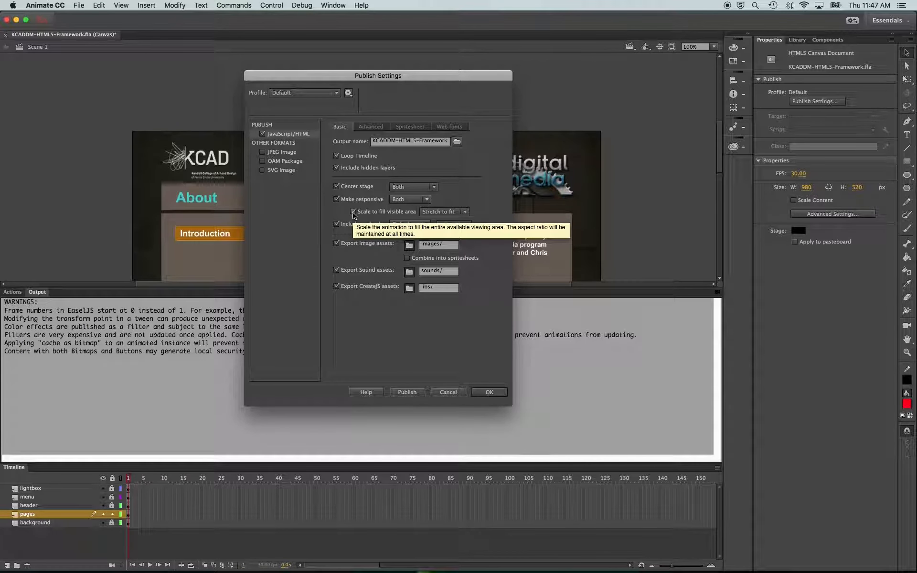
# Restore Fit in view, turn off Scale to fill visible area, and publish
pyautogui.click(430, 210)
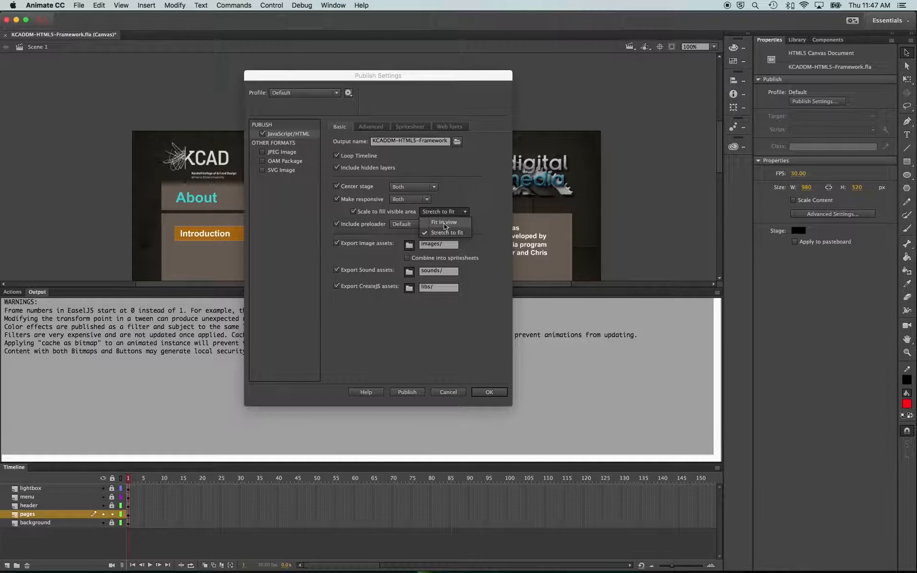
pyautogui.click(440, 212)
pyautogui.click(354, 211)
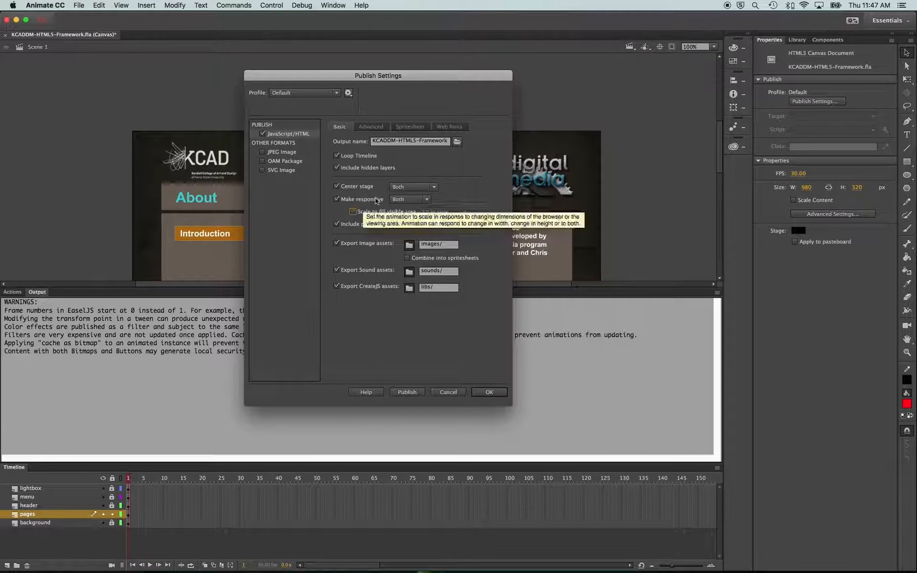
pyautogui.click(406, 392)
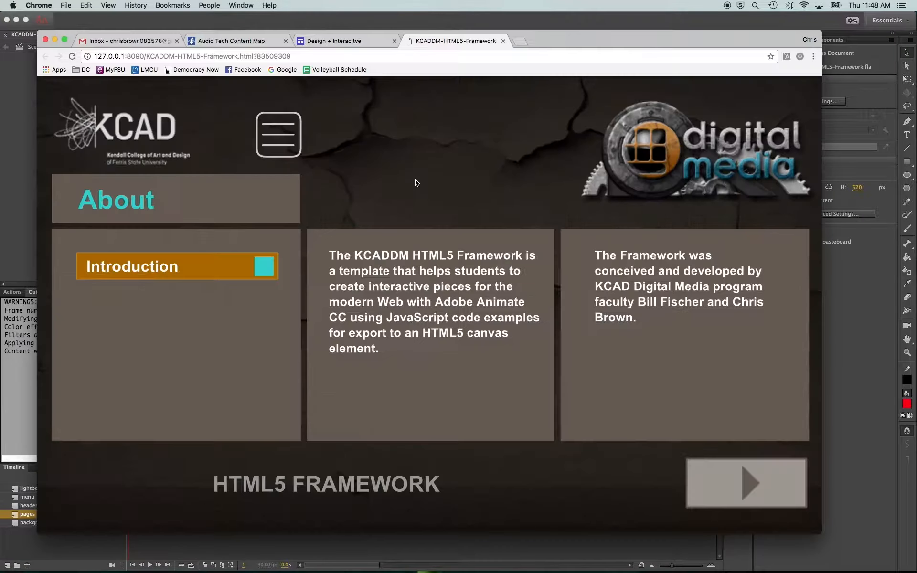
# Reload the page and resize the browser window to check the unscaled centered stage
pyautogui.click(72, 58)
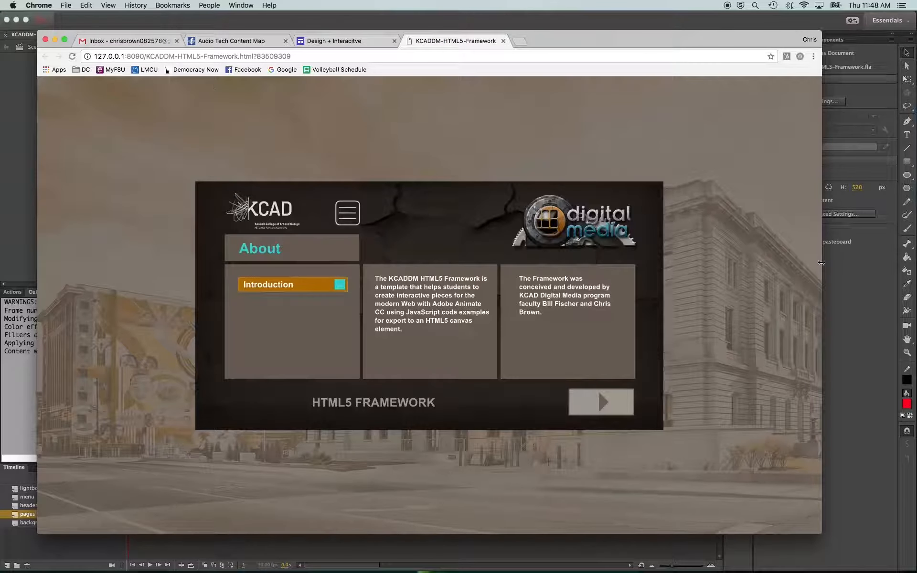
pyautogui.moveTo(822, 533)
pyautogui.mouseDown()
pyautogui.moveTo(640, 459)
pyautogui.moveTo(340, 292)
pyautogui.moveTo(536, 450)
pyautogui.moveTo(821, 538)
pyautogui.mouseUp()
pyautogui.click(18, 249)
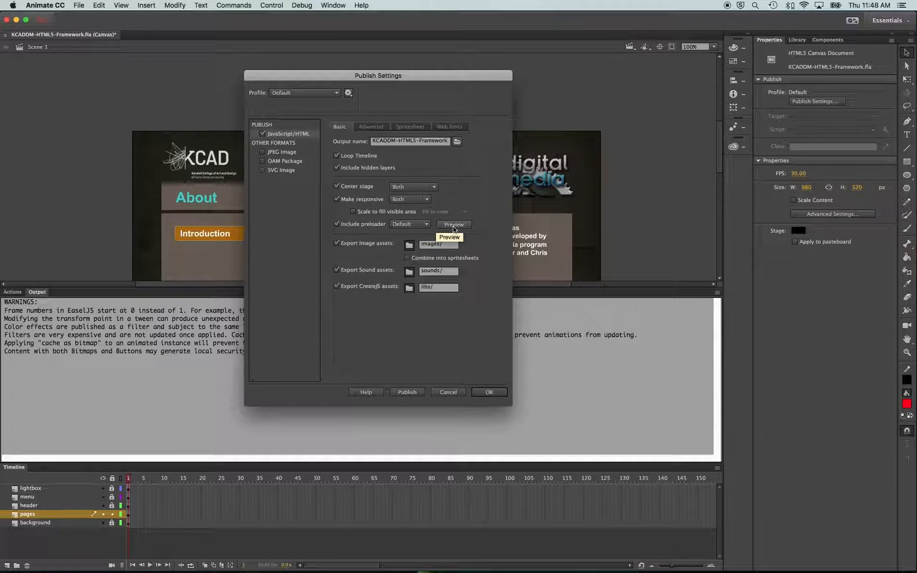
# Preview the Default preloader image and close the preview window
pyautogui.click(425, 226)
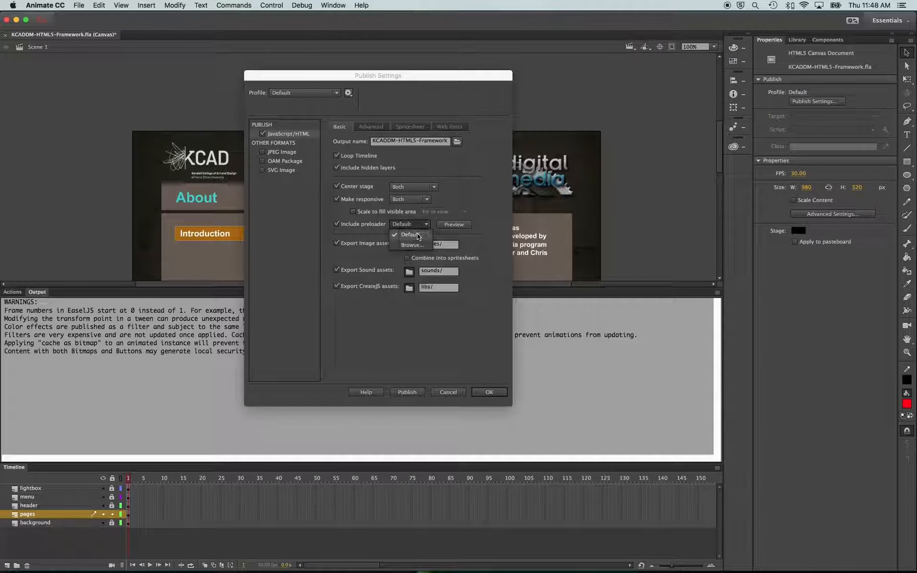
pyautogui.click(420, 234)
pyautogui.click(453, 225)
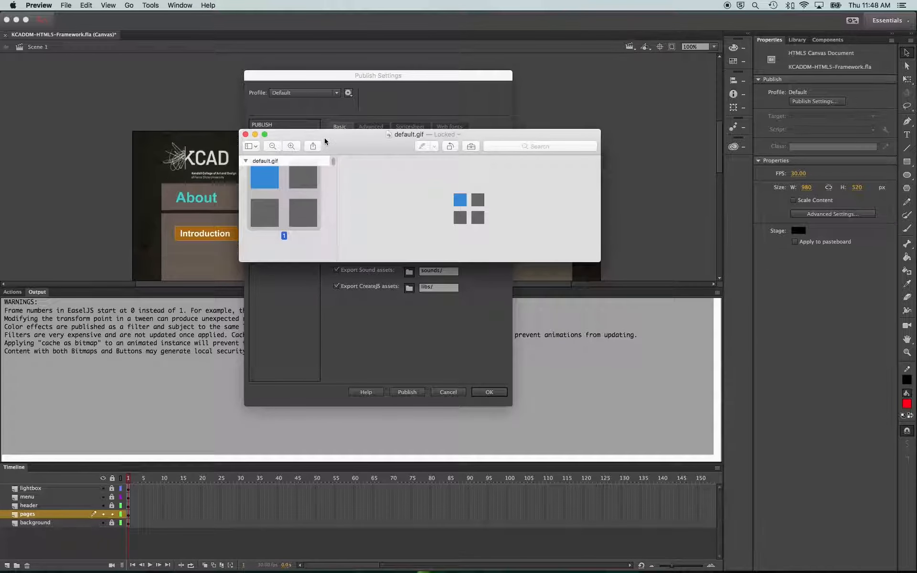
pyautogui.moveTo(325, 141); pyautogui.dragTo(308, 189)
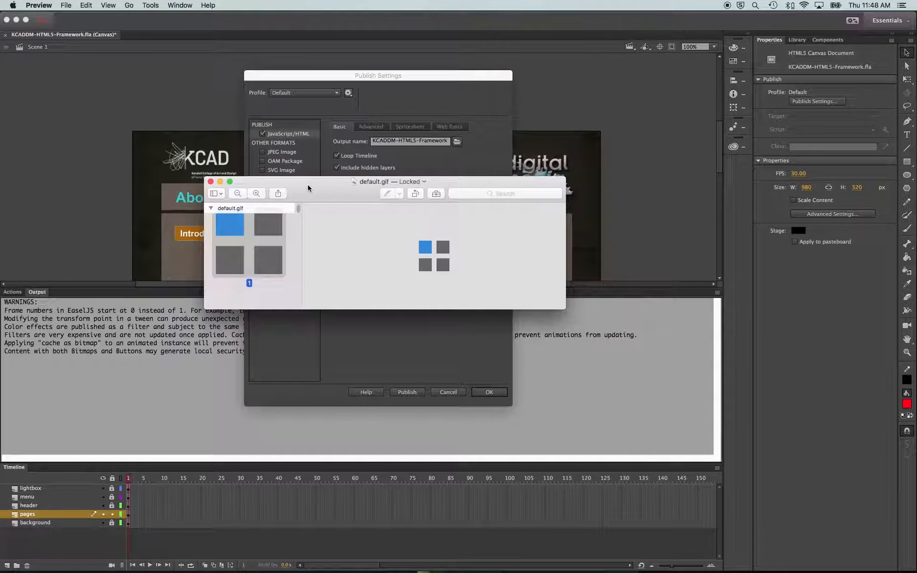
pyautogui.click(211, 182)
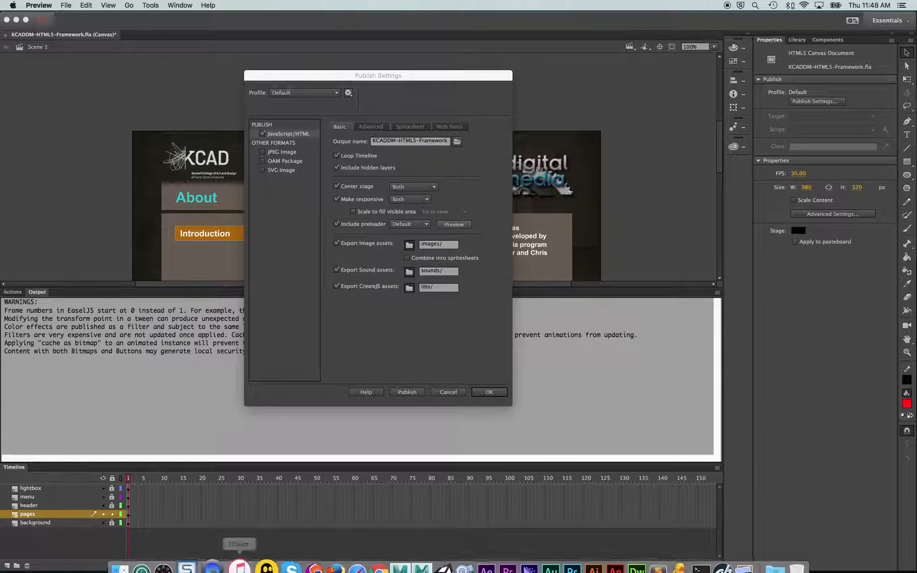
# Locate _preloader.gif in the project's images folder
pyautogui.click(136, 551)
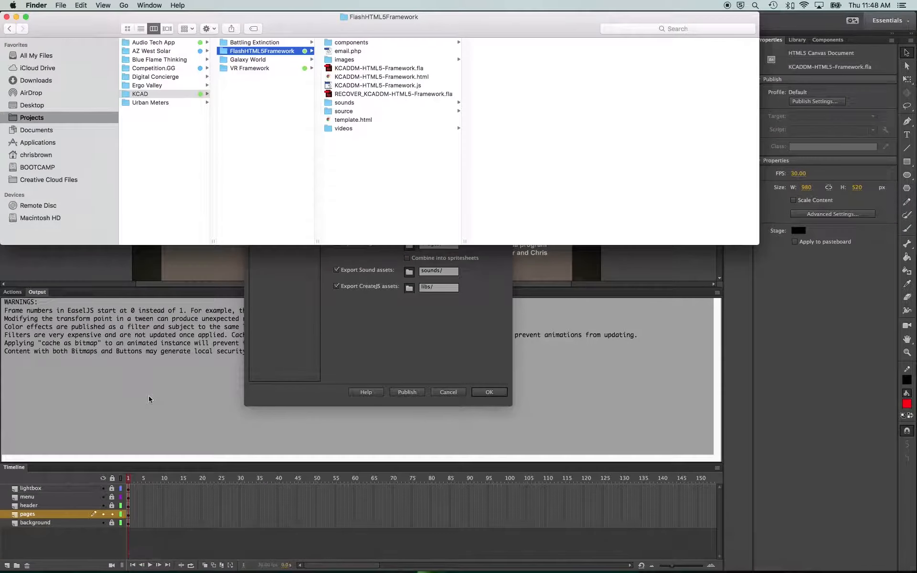
pyautogui.click(400, 62)
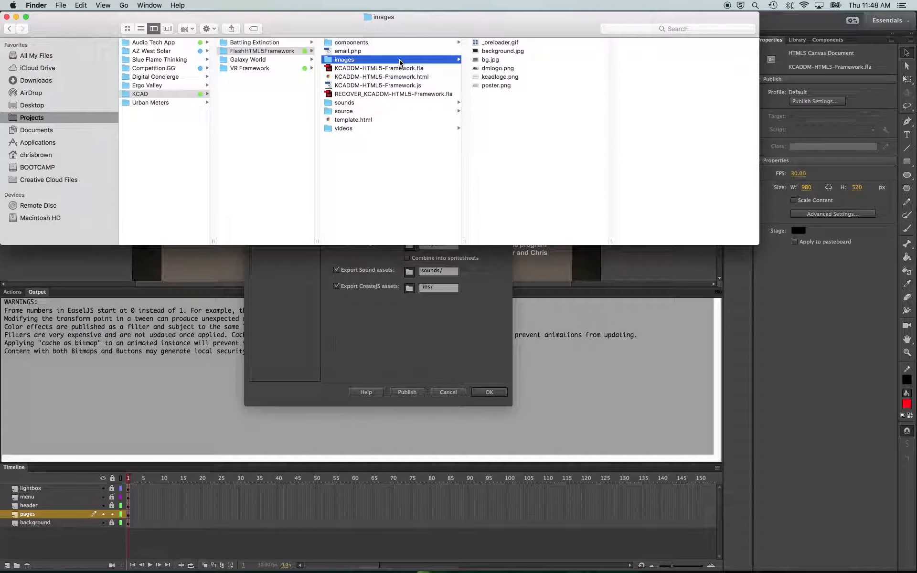
pyautogui.click(498, 44)
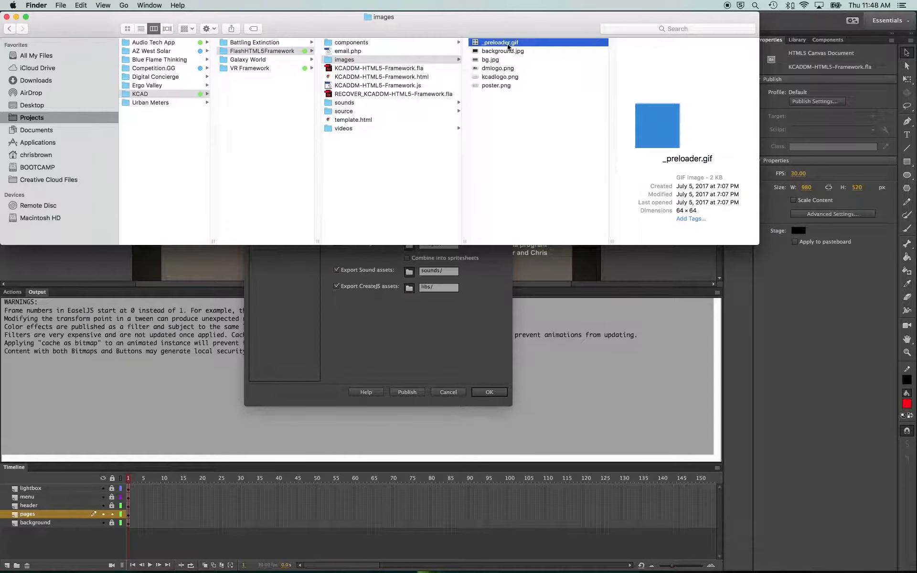
pyautogui.click(410, 291)
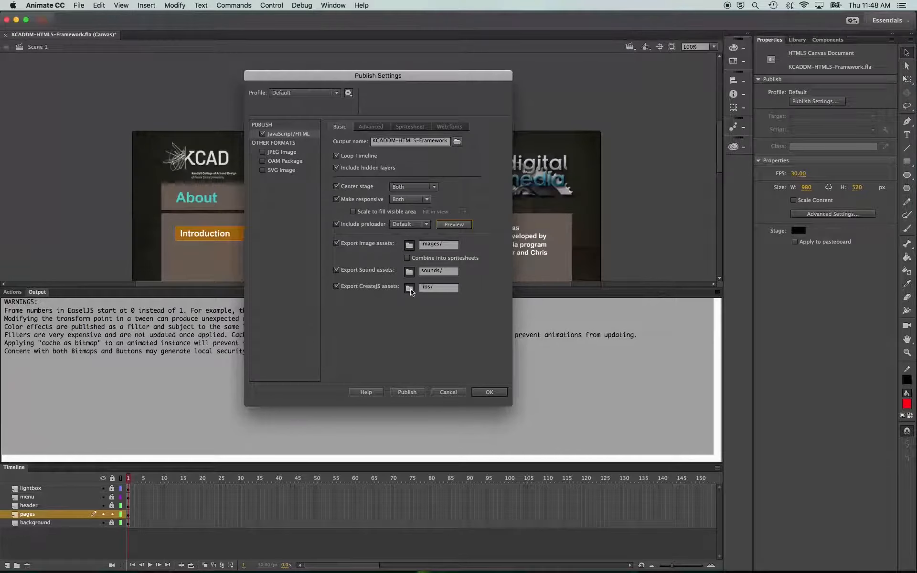
pyautogui.click(423, 226)
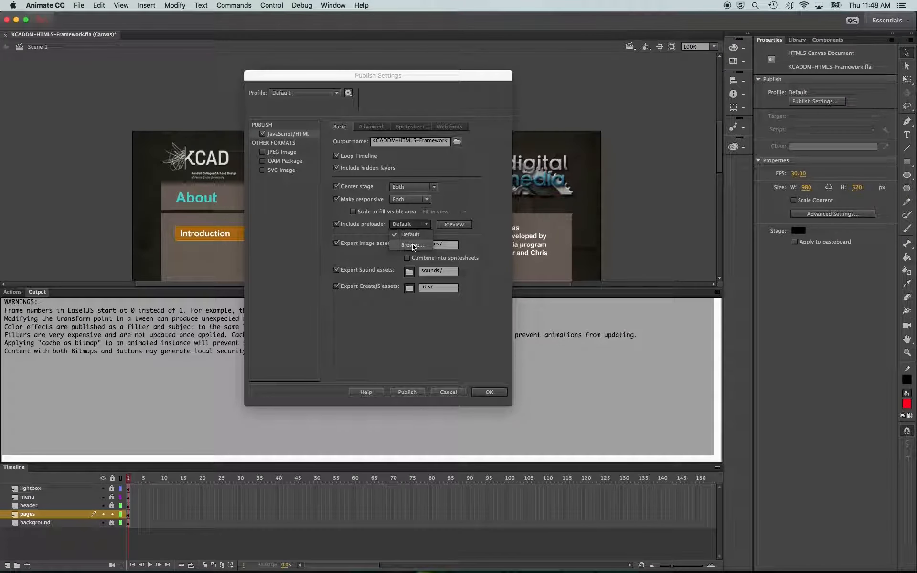
pyautogui.click(412, 244)
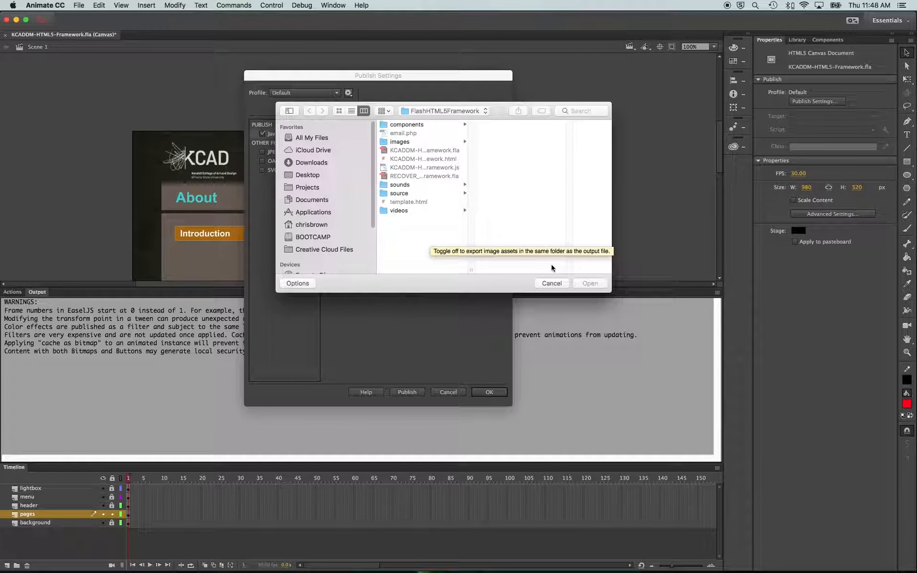
pyautogui.click(552, 284)
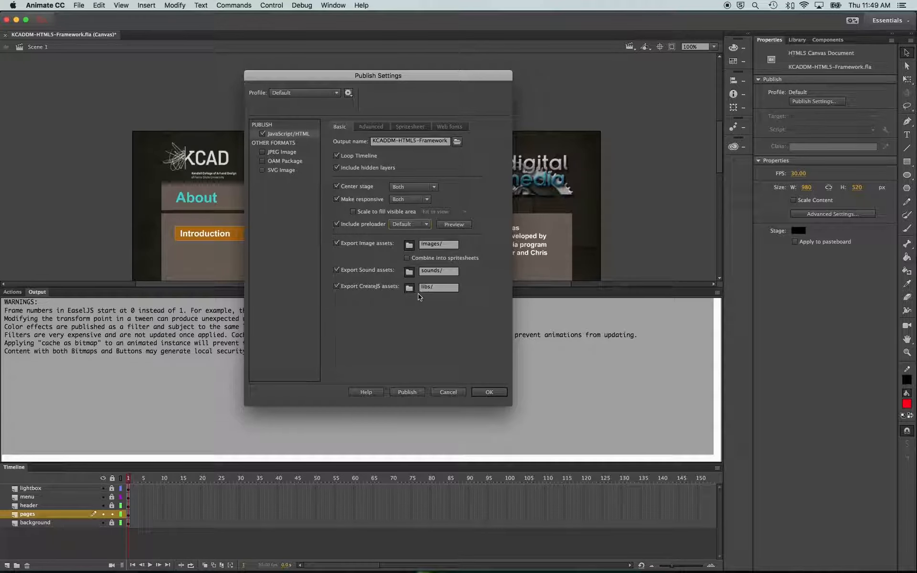
# Keep the Default preloader and browse the project's images and source folders
pyautogui.click(423, 225)
pyautogui.click(414, 234)
pyautogui.moveTo(274, 554)
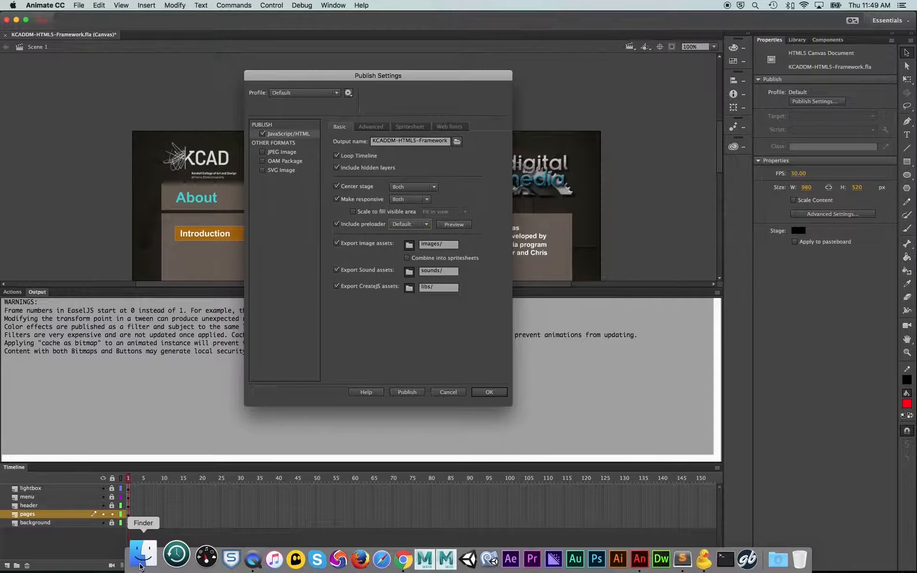
pyautogui.click(134, 556)
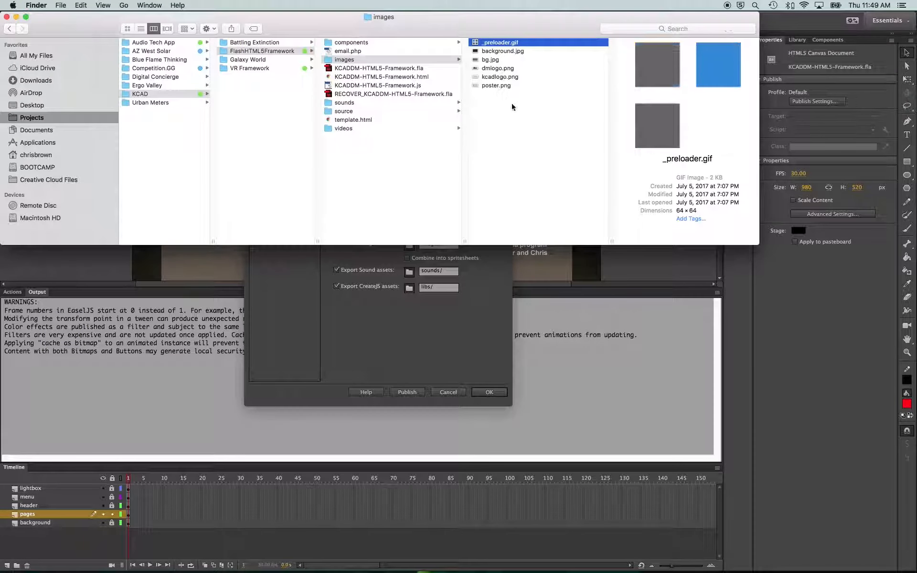
pyautogui.press('Left')
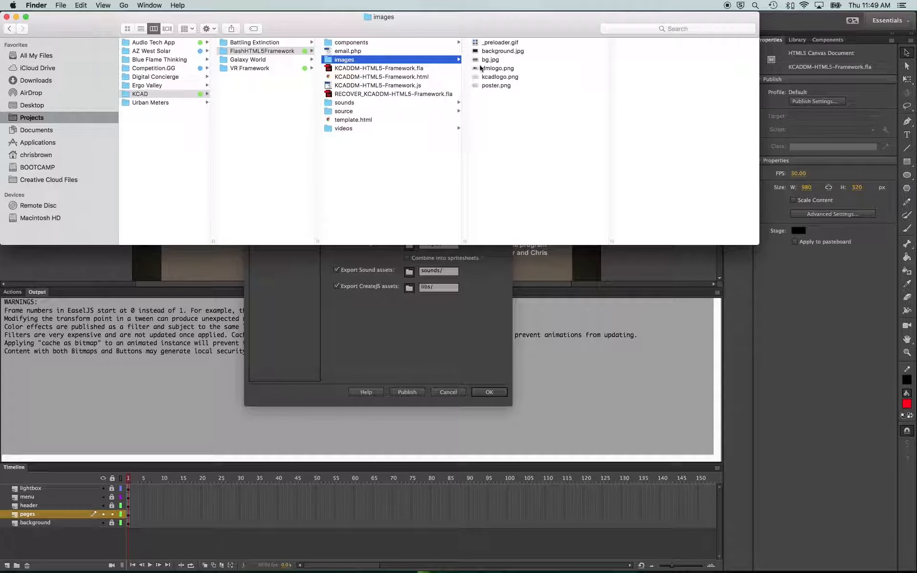
pyautogui.click(405, 111)
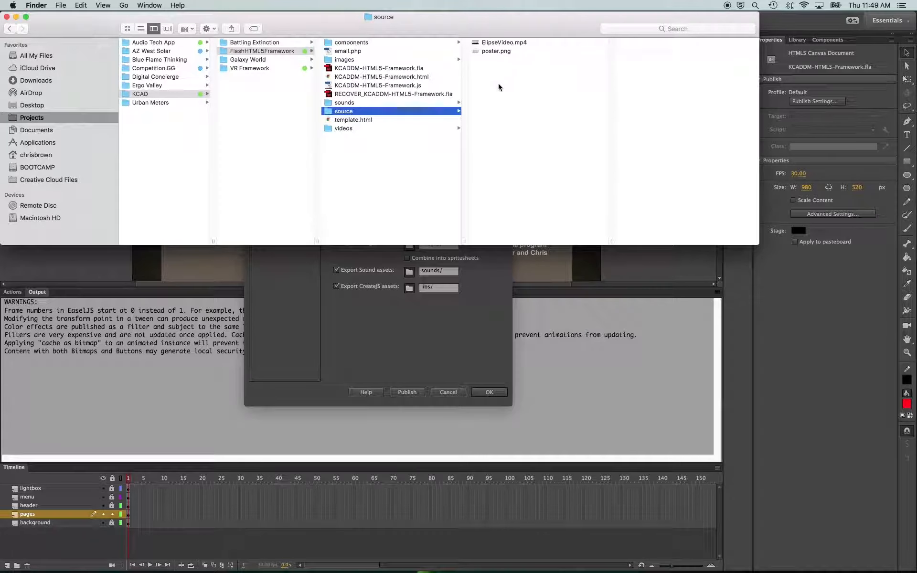
pyautogui.click(431, 339)
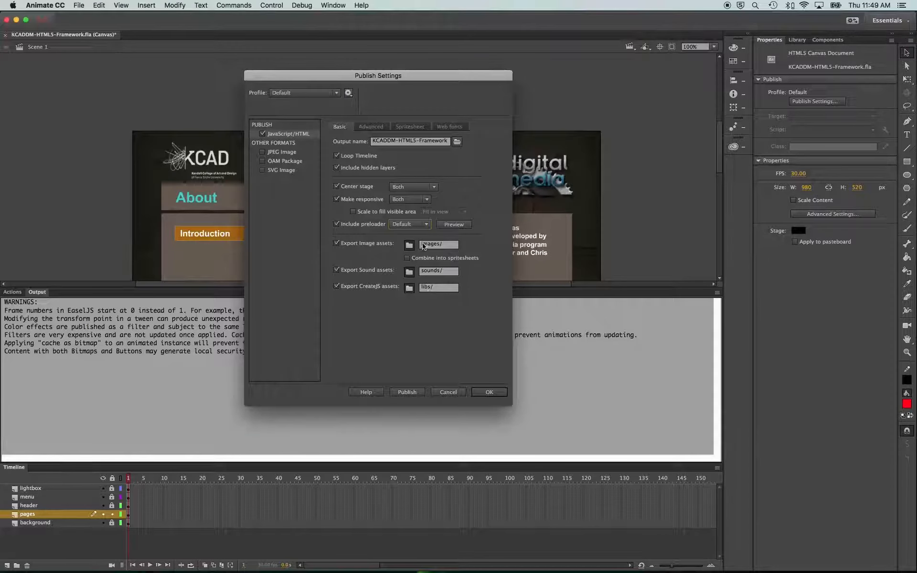
pyautogui.press('super+Tab')
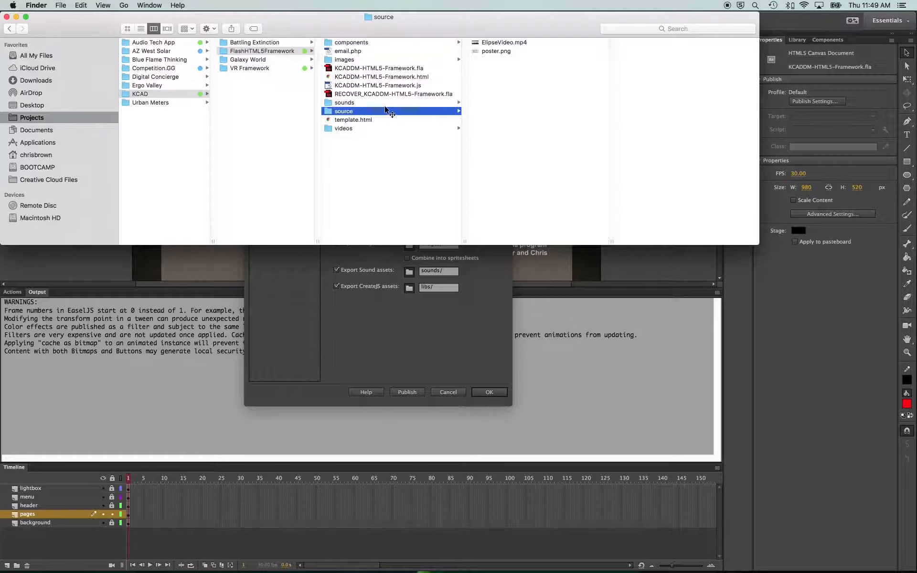
pyautogui.click(417, 60)
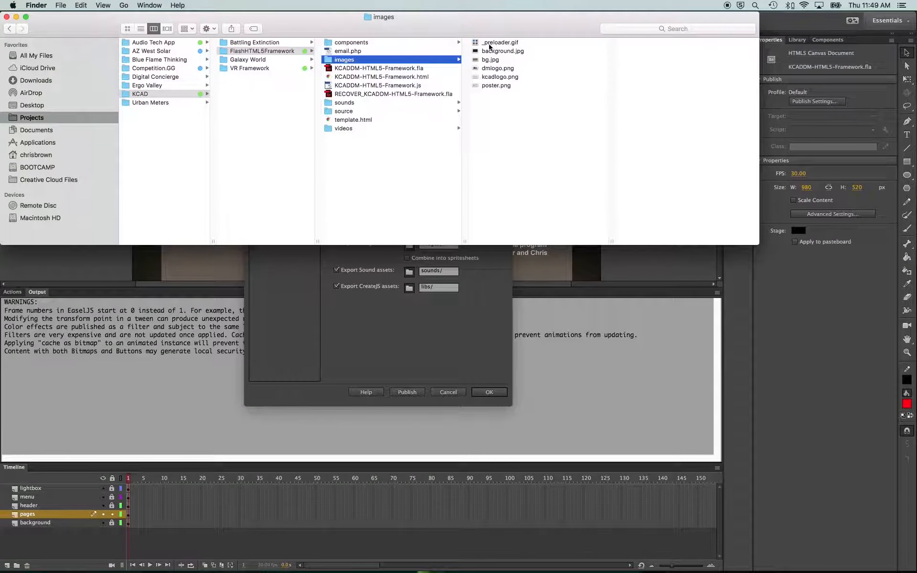
pyautogui.click(436, 352)
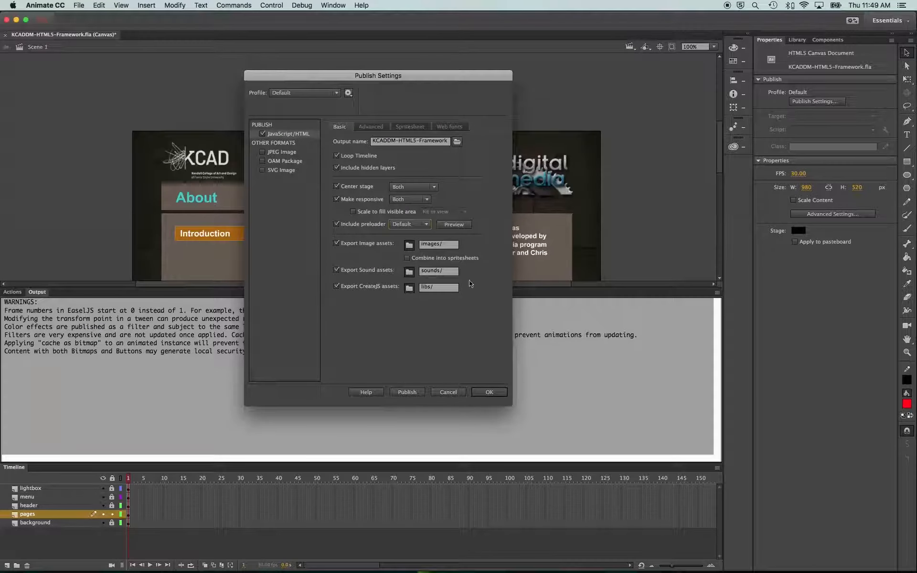
# Reload the published page in the browser to view the preloader and return to Animate
pyautogui.press('super+Tab')
pyautogui.press('Tab')
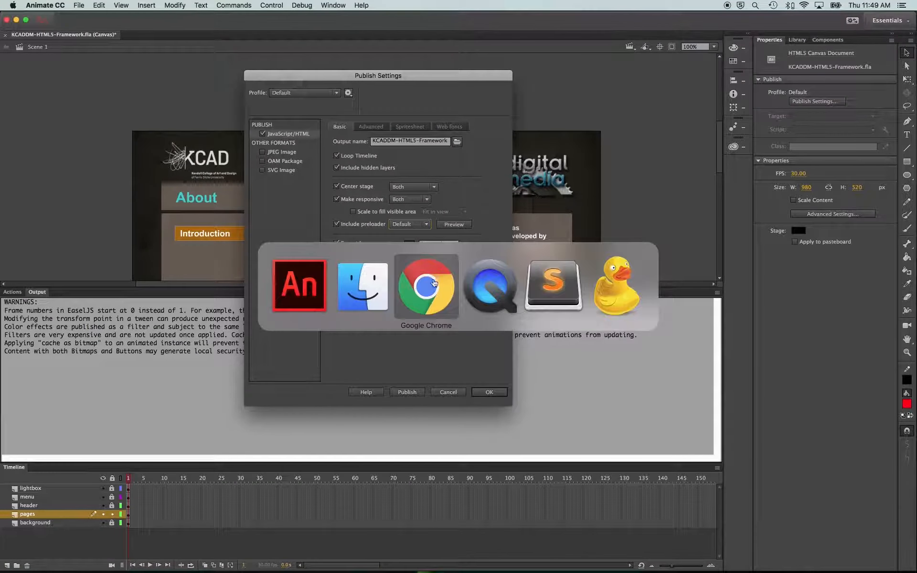
pyautogui.click(424, 290)
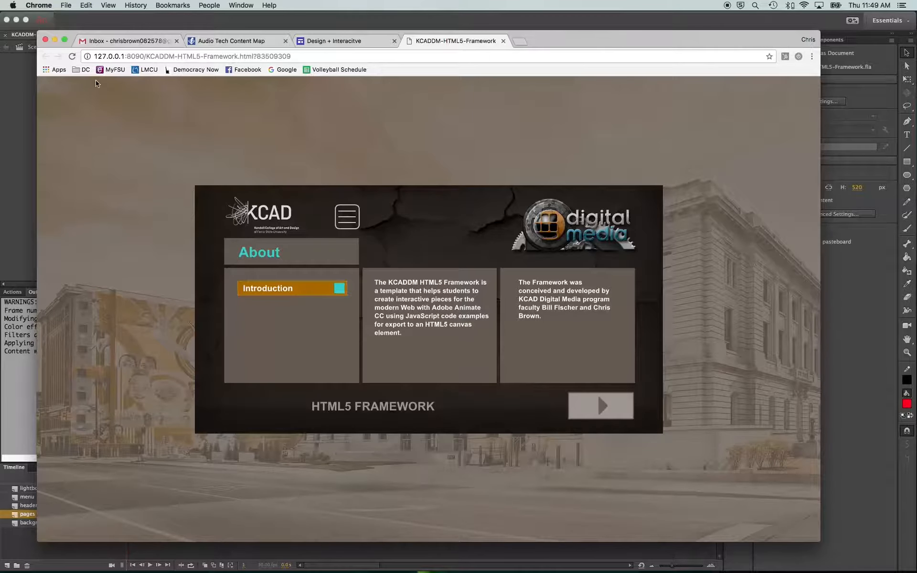
pyautogui.click(72, 56)
pyautogui.press('super+Tab')
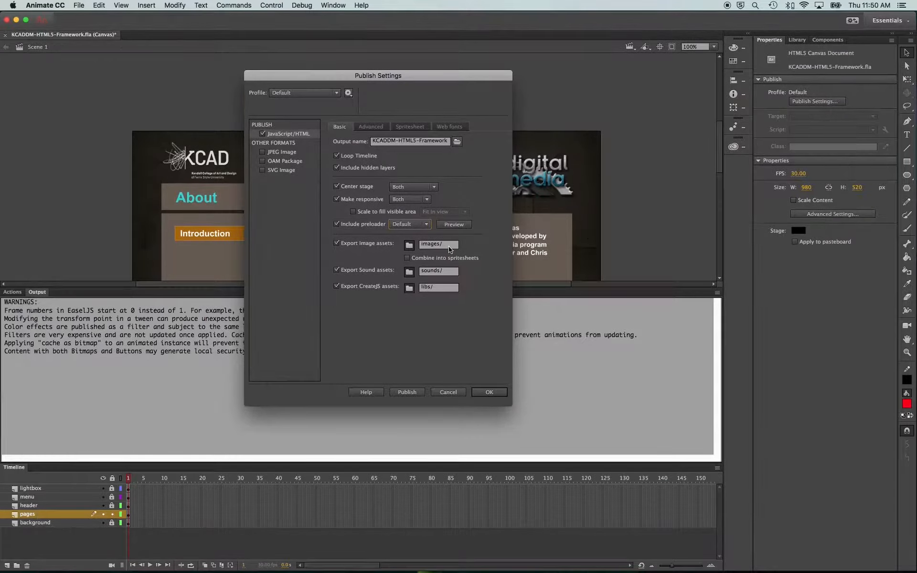